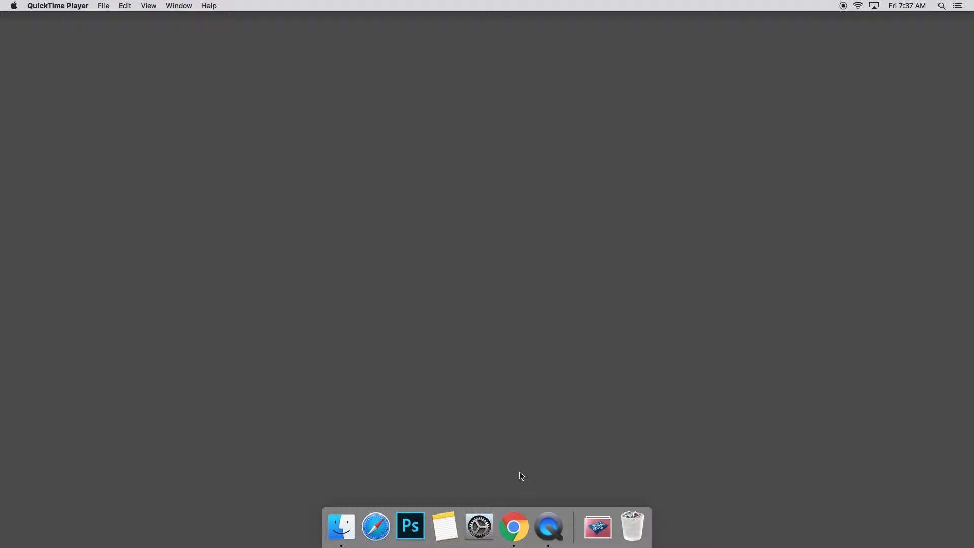
- Open Finder, go to the Downloads folder and open Get Info for IMG_20170922_065203298.jpg
{"action": "left_click", "coordinate": [343, 530]}
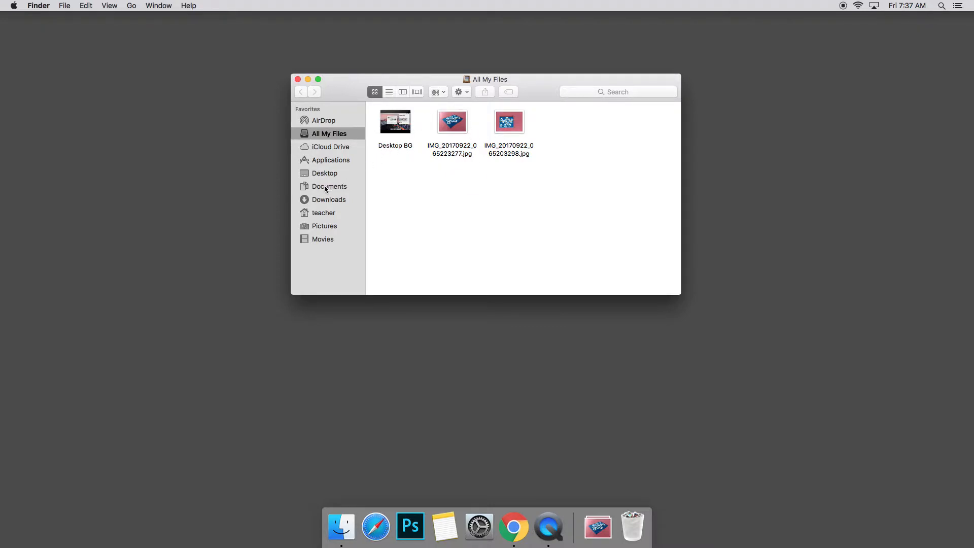
{"action": "left_click", "coordinate": [343, 203]}
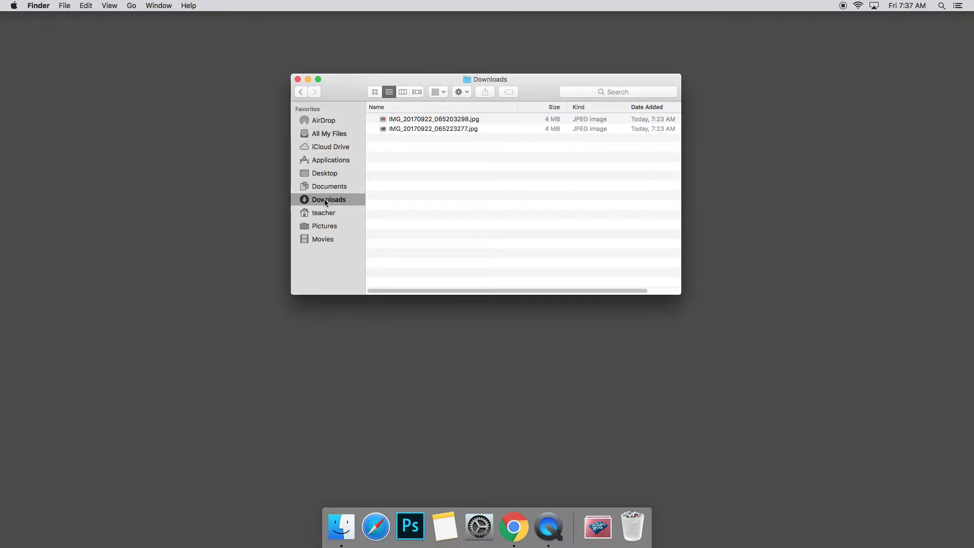
{"action": "left_click", "coordinate": [317, 134]}
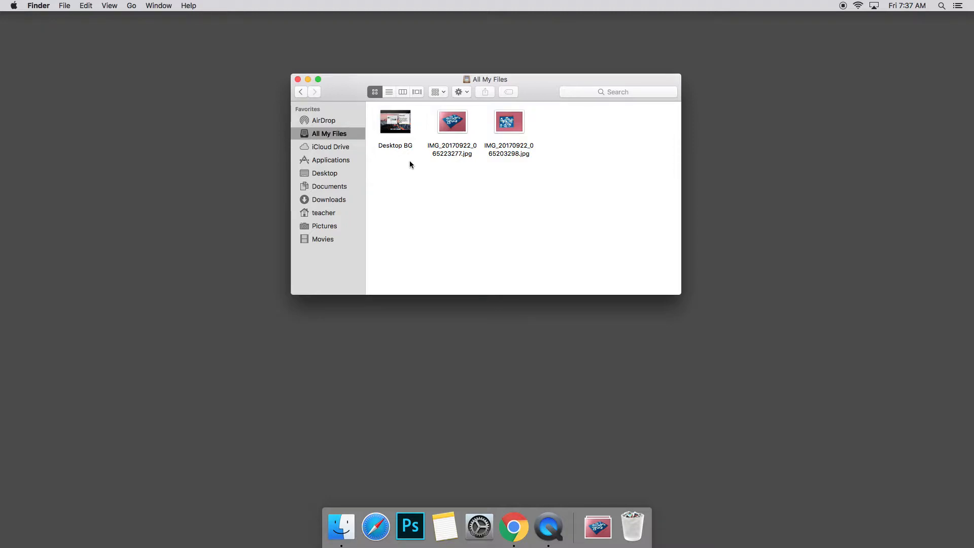
{"action": "left_click", "coordinate": [337, 201]}
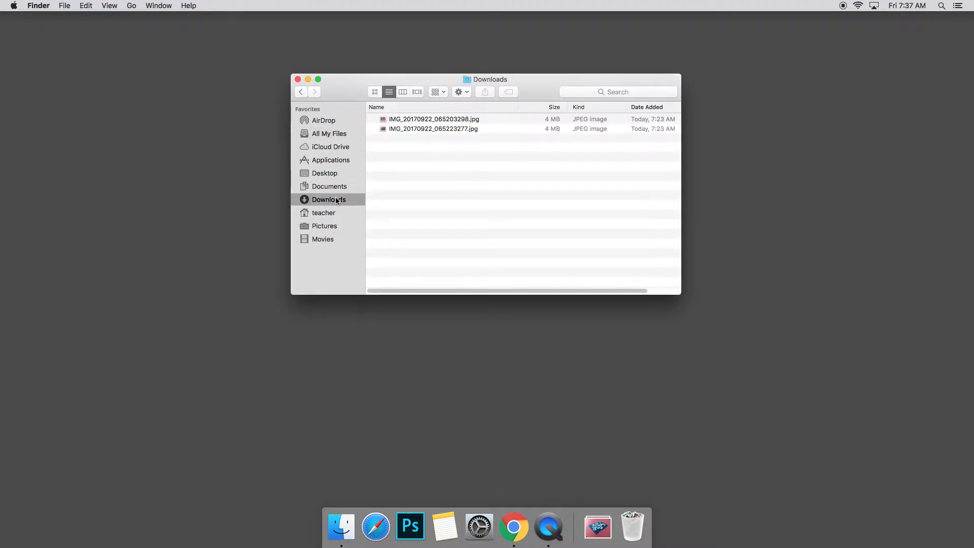
{"action": "left_click", "coordinate": [390, 121]}
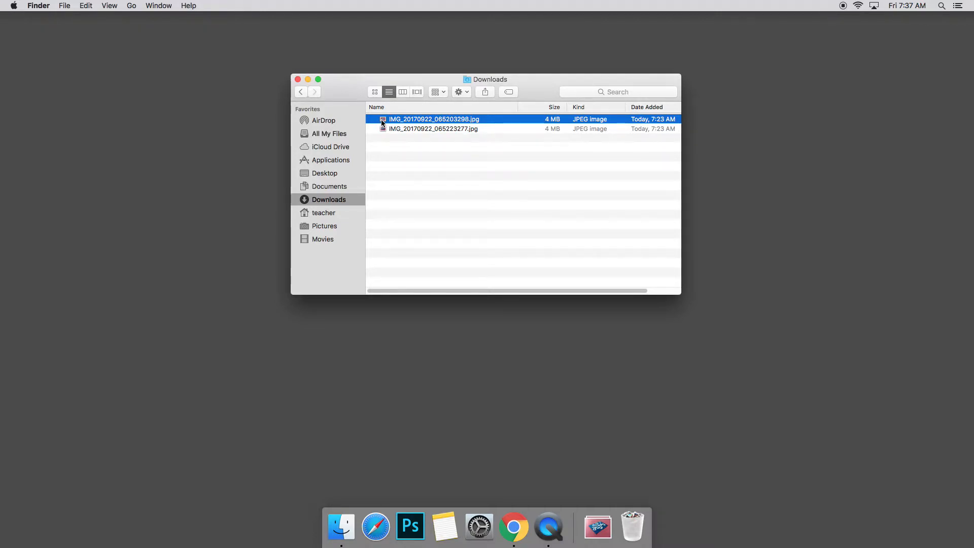
{"action": "right_click", "coordinate": [409, 120]}
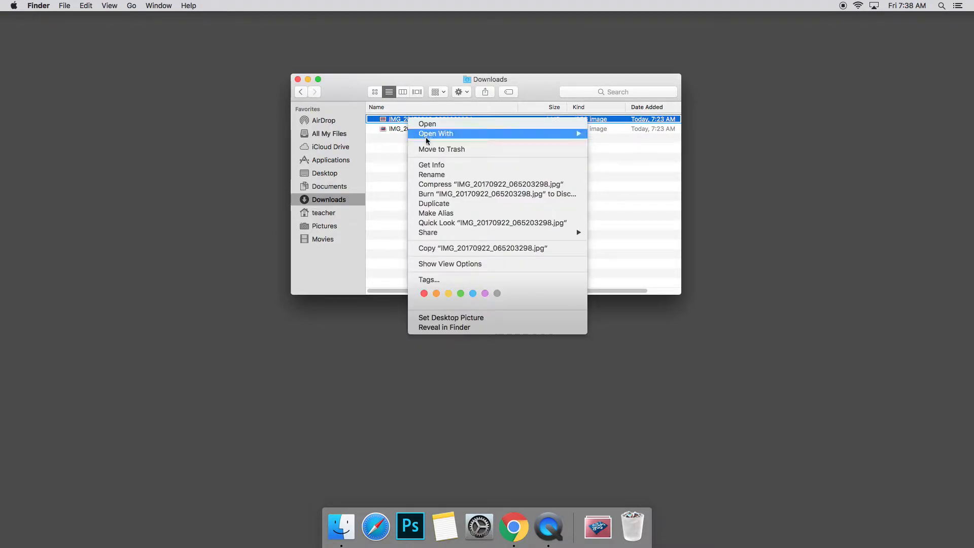
{"action": "left_click", "coordinate": [429, 165]}
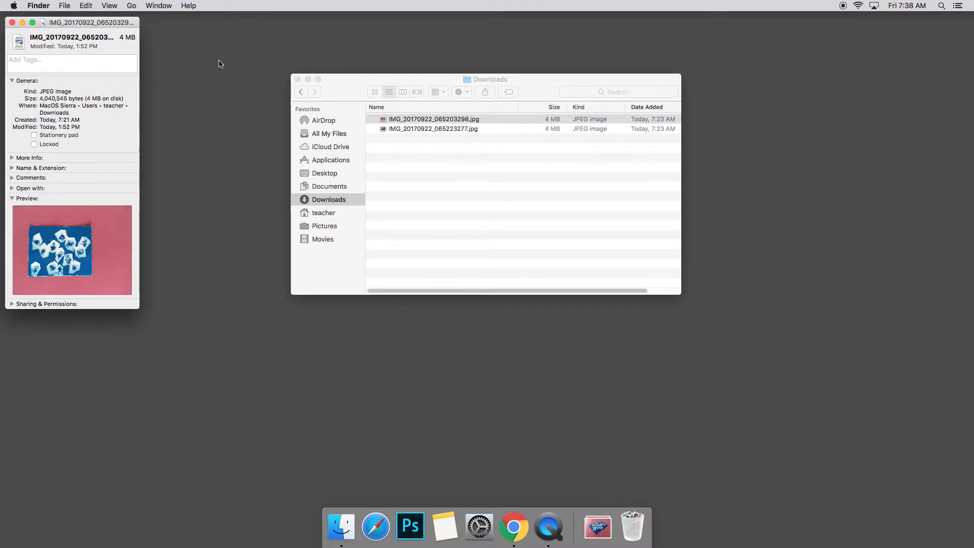
- Move the info window beside Finder and expand its Comments and Open with sections
{"action": "left_click_drag", "start_coordinate": [124, 23], "coordinate": [274, 98]}
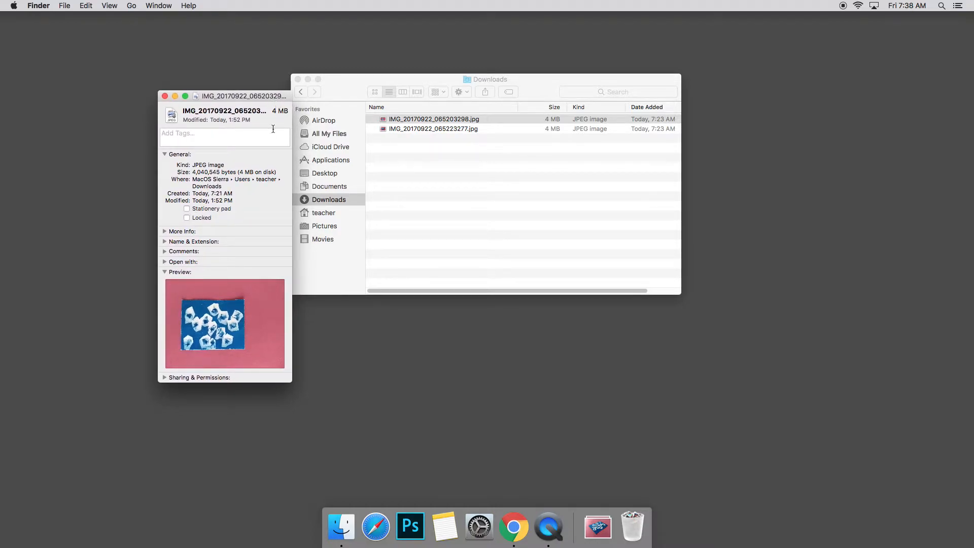
{"action": "left_click", "coordinate": [172, 252]}
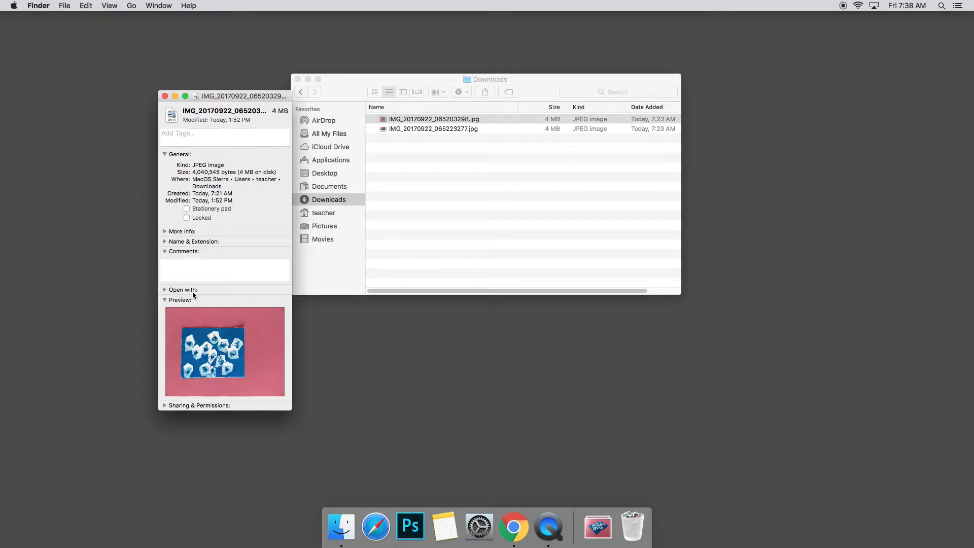
{"action": "left_click", "coordinate": [164, 290]}
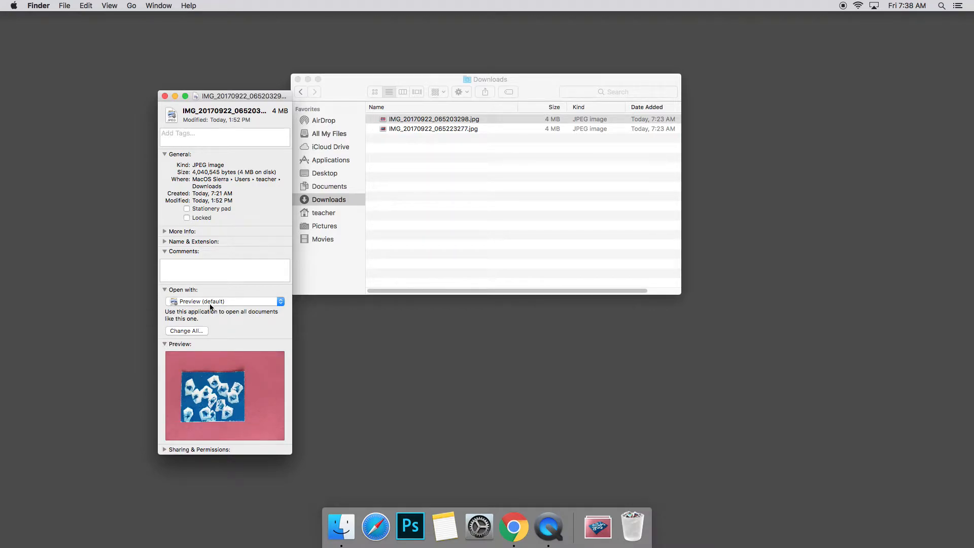
- Try to set Adobe Photoshop CC 2017 as the app for opening all .jpg documents
{"action": "left_click", "coordinate": [180, 304]}
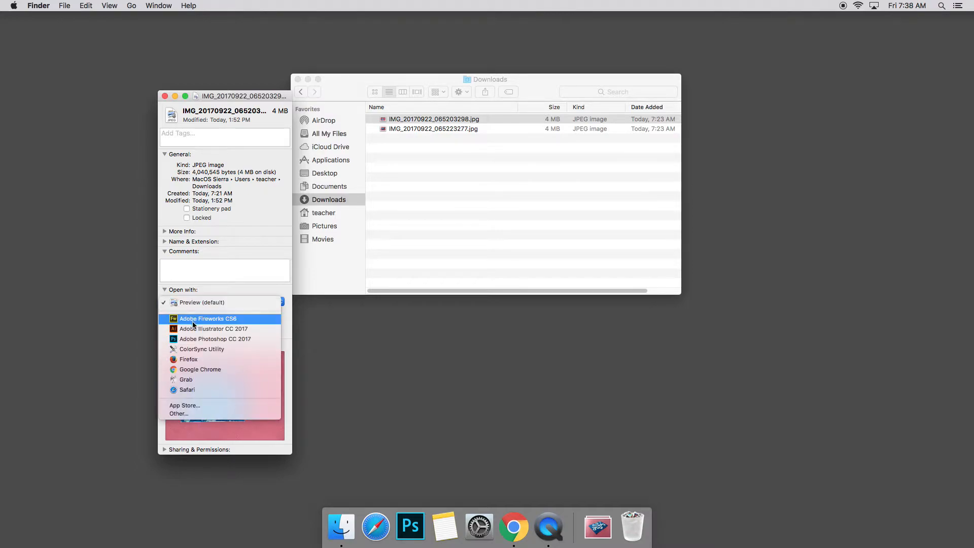
{"action": "left_click", "coordinate": [250, 339]}
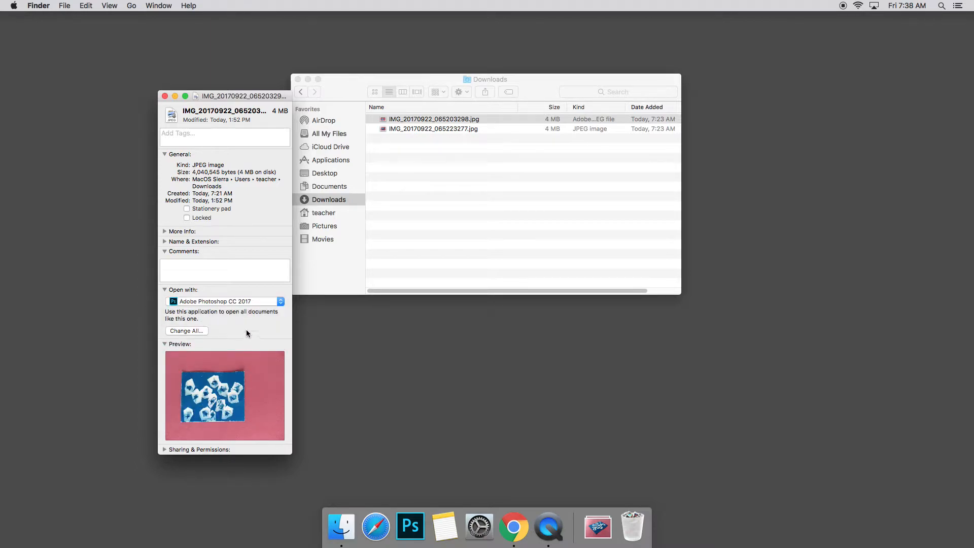
{"action": "left_click_drag", "start_coordinate": [212, 96], "coordinate": [239, 92]}
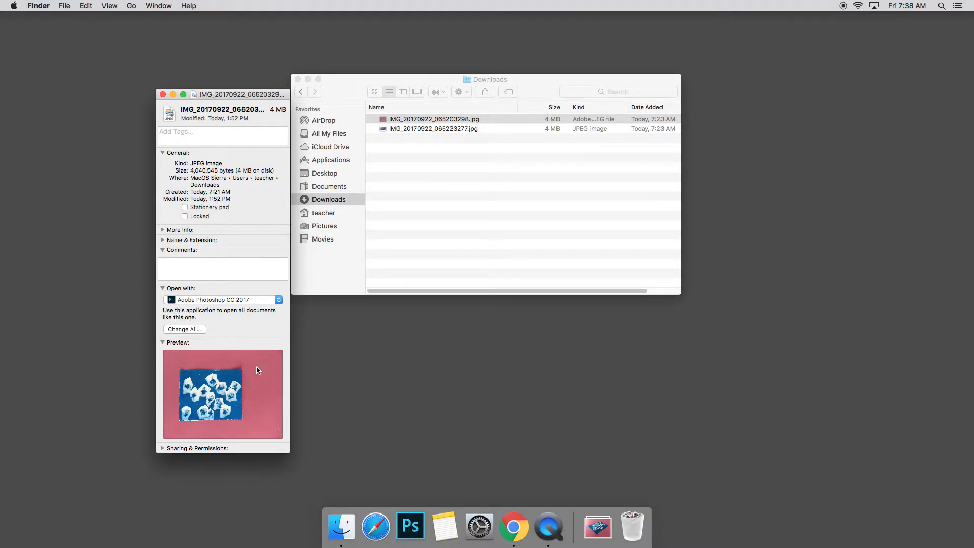
{"action": "left_click", "coordinate": [193, 329]}
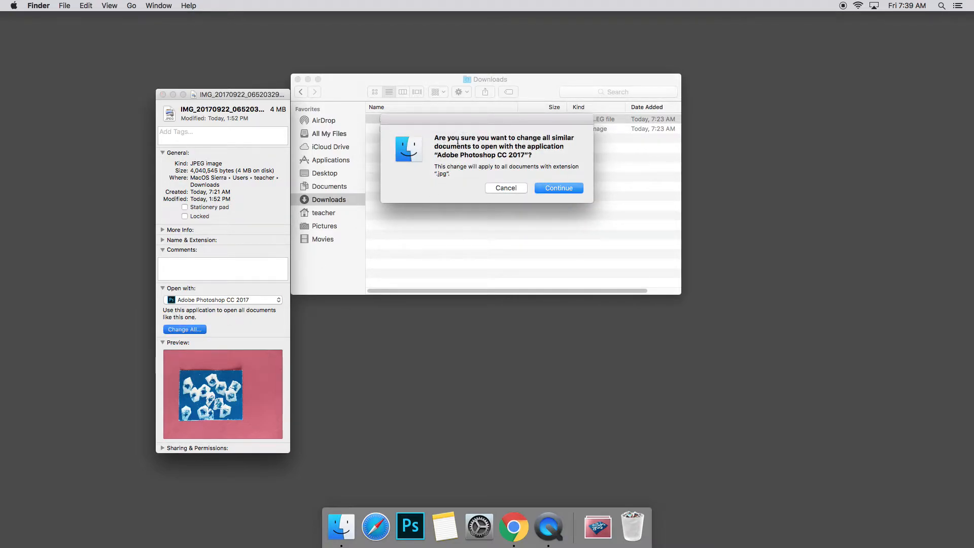
{"action": "left_click", "coordinate": [546, 189]}
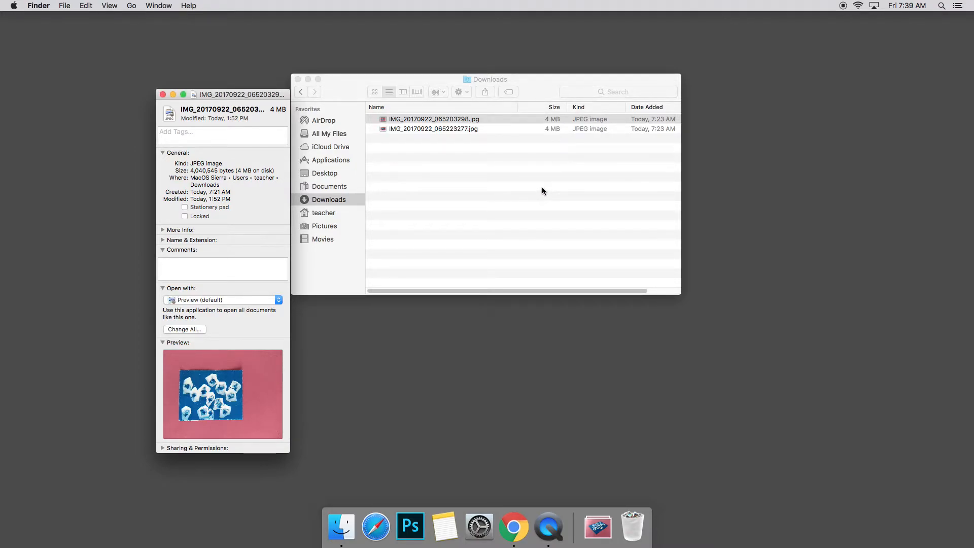
- Set Adobe Photoshop CC 2017 as the default app for all .jpg documents and continue the change
{"action": "left_click", "coordinate": [212, 300]}
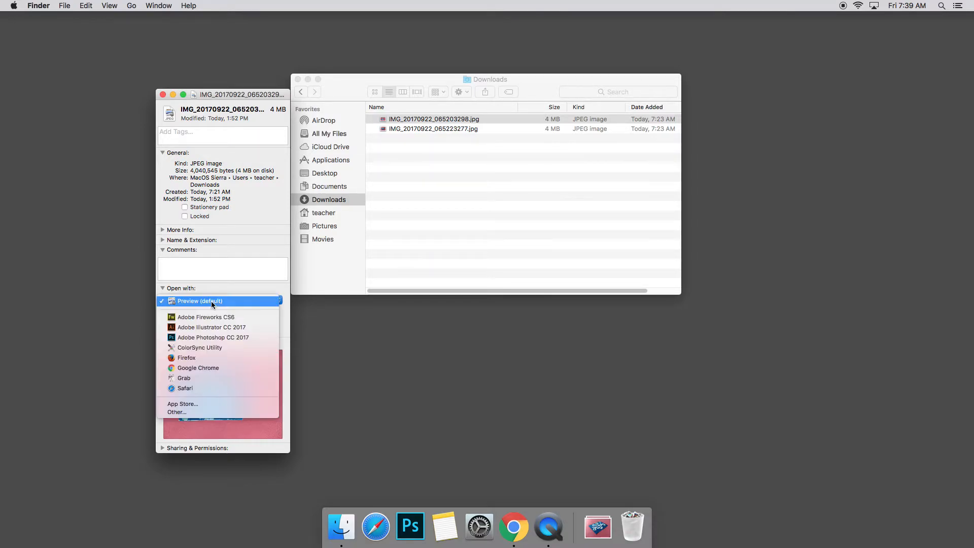
{"action": "left_click", "coordinate": [216, 294]}
{"action": "left_click", "coordinate": [217, 302]}
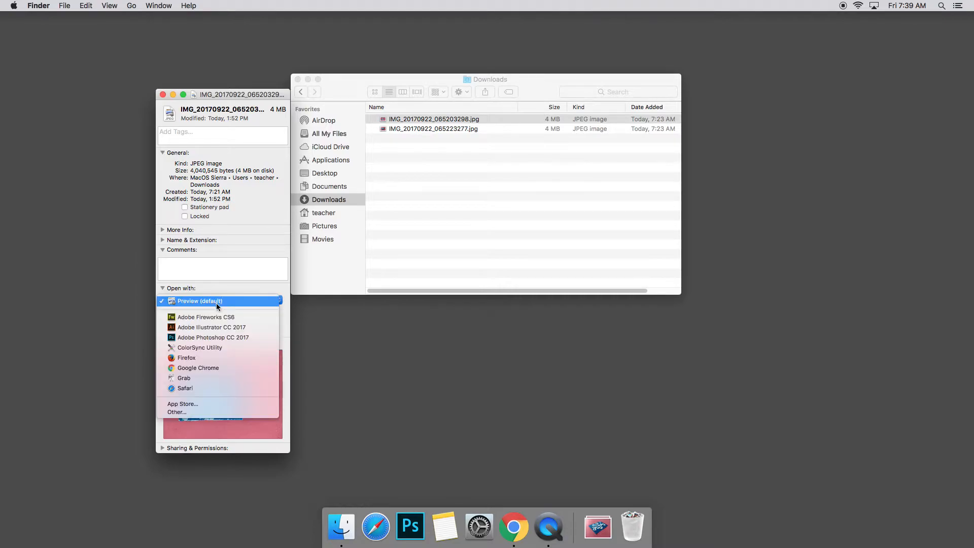
{"action": "left_click", "coordinate": [217, 338]}
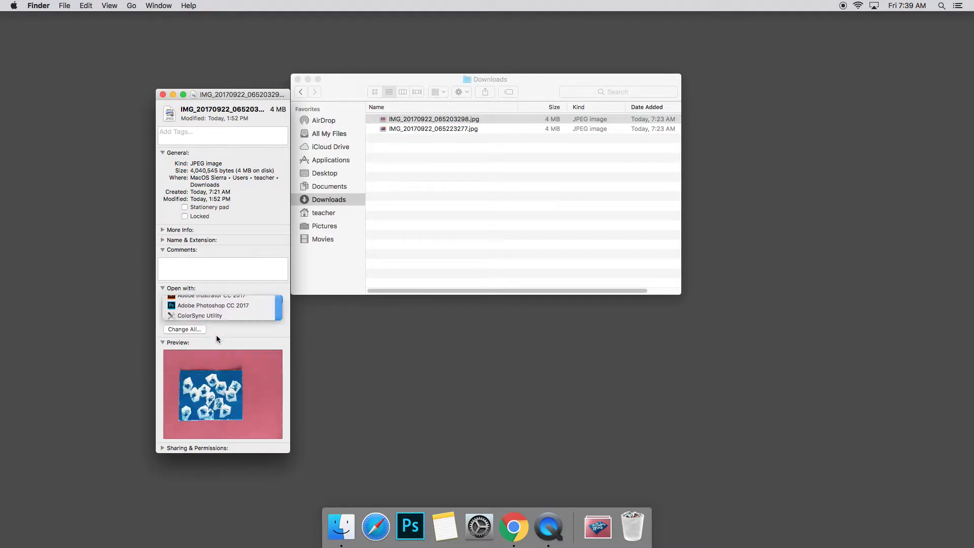
{"action": "left_click", "coordinate": [190, 331]}
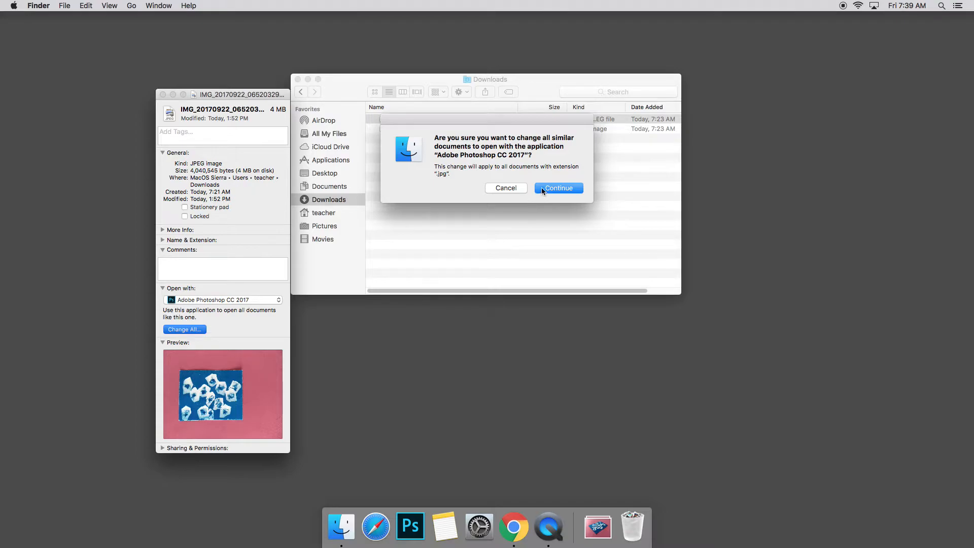
{"action": "left_click", "coordinate": [544, 189]}
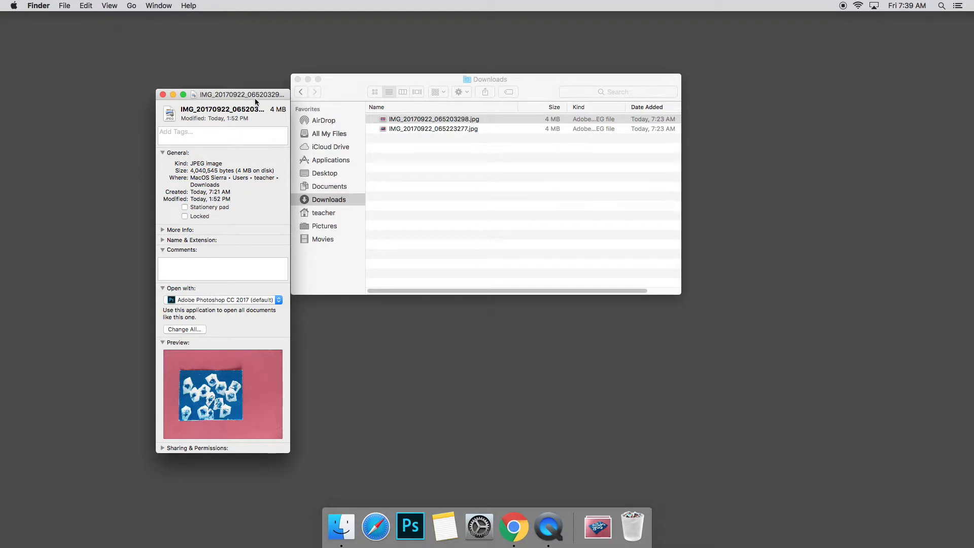
- Take a screenshot of the info window region showing the Open with setting
{"action": "left_click_drag", "start_coordinate": [248, 93], "coordinate": [248, 61]}
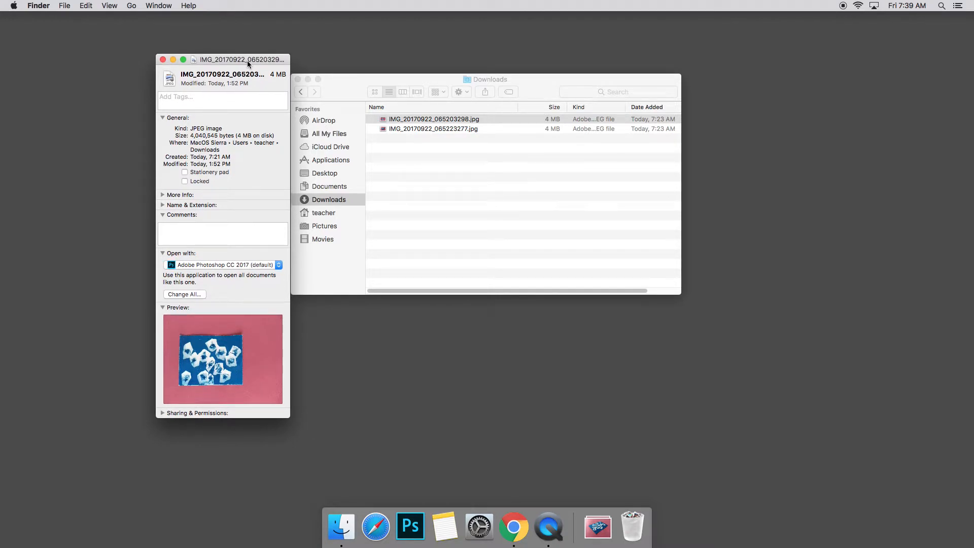
{"action": "key", "text": "super+shift+4"}
{"action": "left_click_drag", "start_coordinate": [147, 48], "coordinate": [292, 418]}
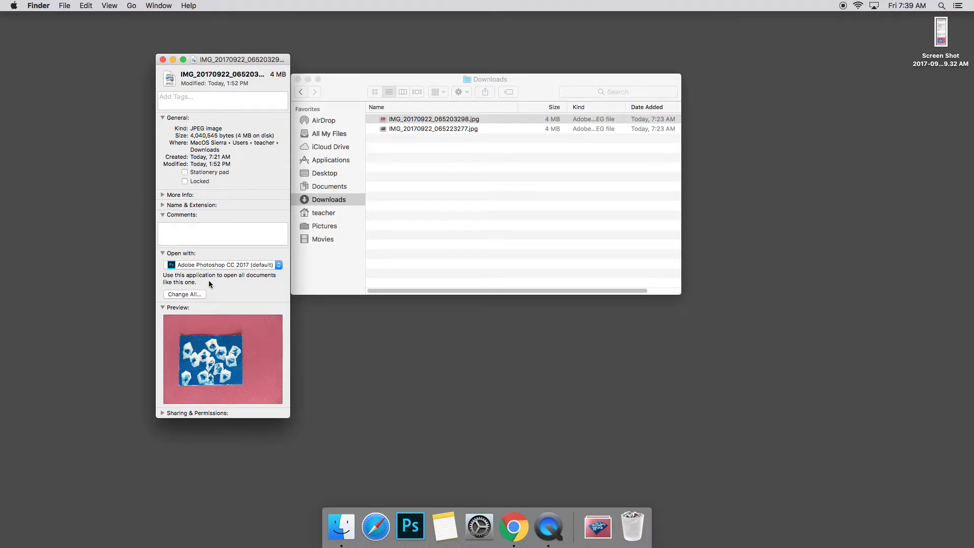
- Select both JPG files in Downloads and open them in Photoshop
{"action": "left_click", "coordinate": [436, 172]}
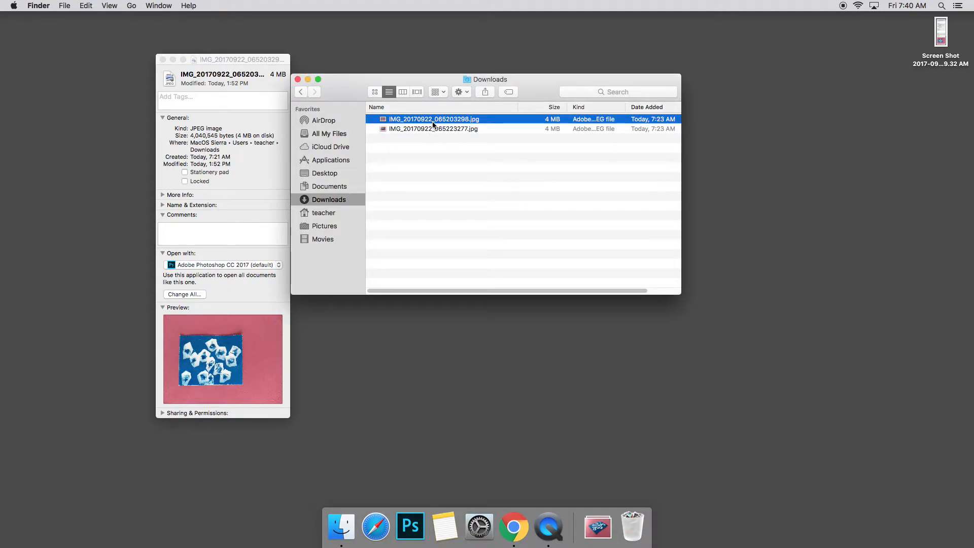
{"action": "left_click", "coordinate": [432, 140]}
{"action": "left_click", "coordinate": [424, 122]}
{"action": "left_click", "coordinate": [416, 130], "text": "shift"}
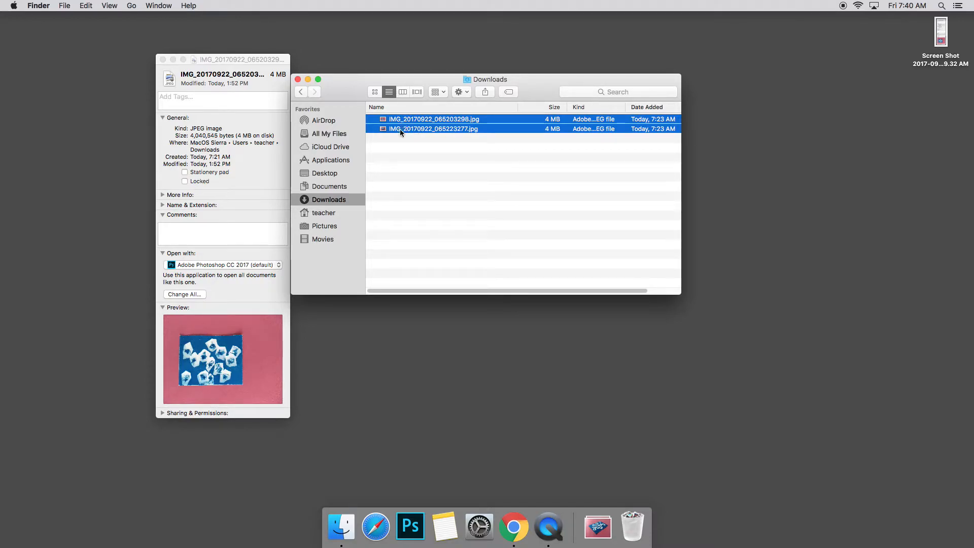
{"action": "scroll", "coordinate": [383, 129], "scroll_direction": "right", "scroll_amount": 1}
{"action": "double_click", "coordinate": [383, 129]}
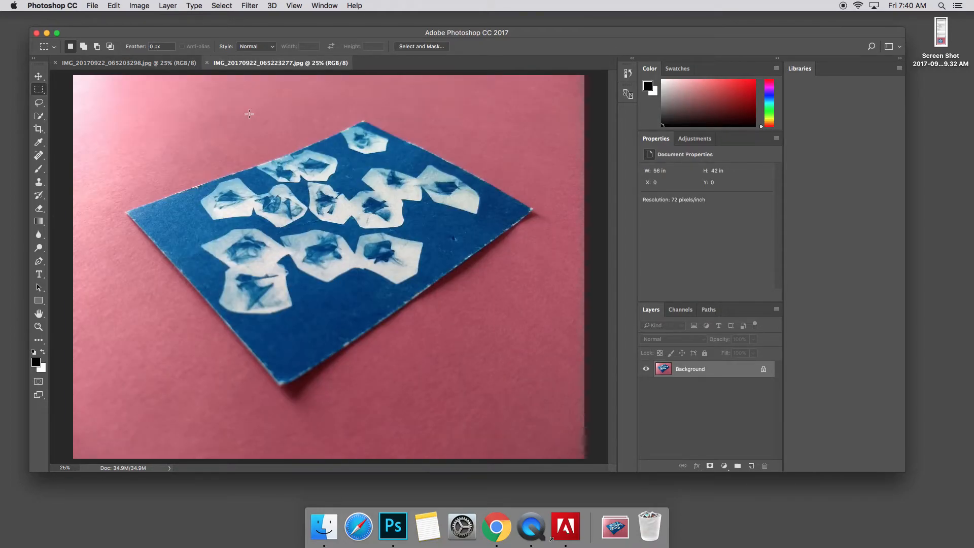
- Rotate the IMG_20170922_065203298.jpg image 90° clockwise
{"action": "left_click", "coordinate": [167, 63]}
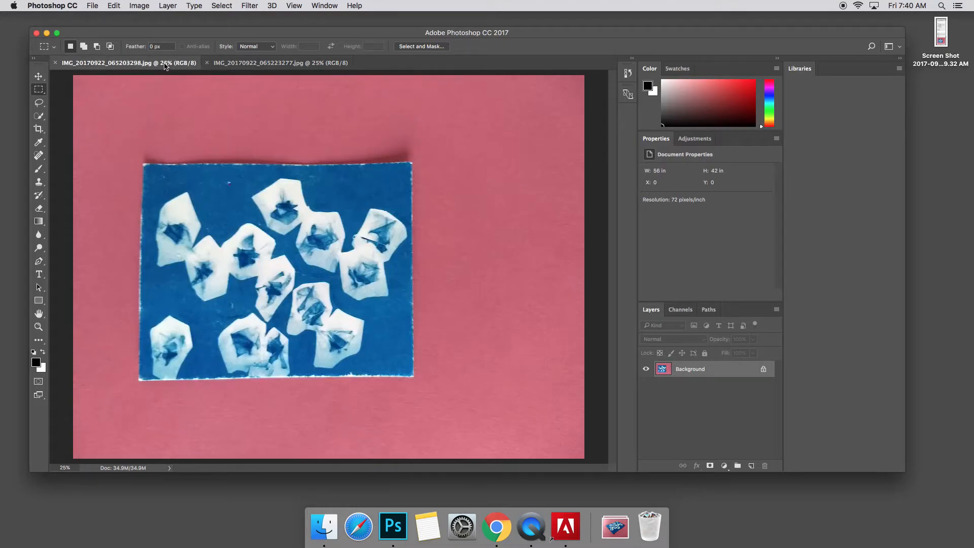
{"action": "left_click", "coordinate": [252, 63]}
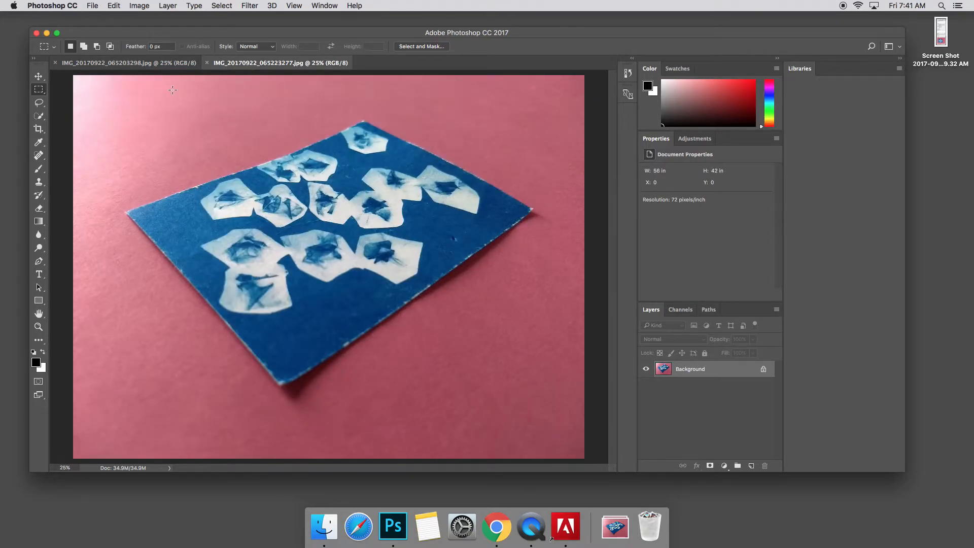
{"action": "left_click", "coordinate": [171, 65]}
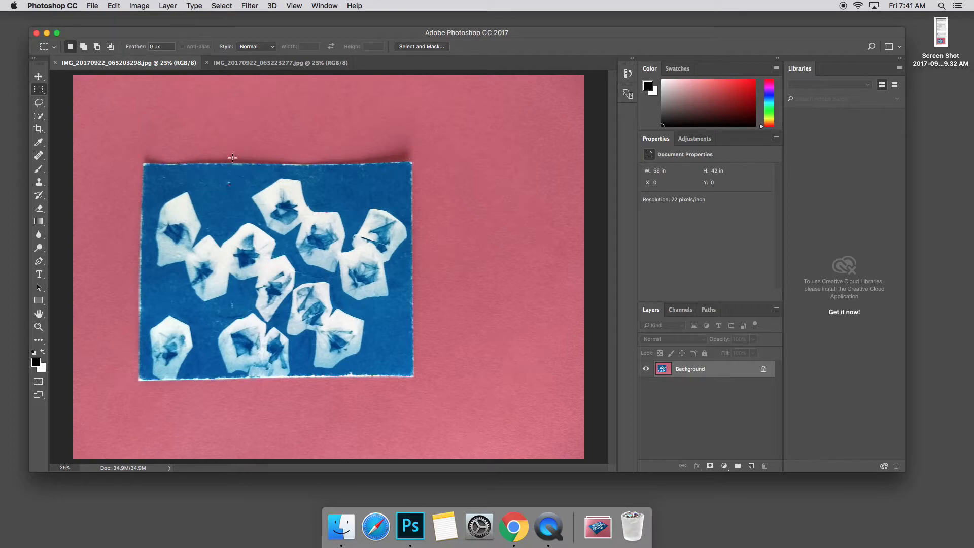
{"action": "left_click", "coordinate": [144, 7]}
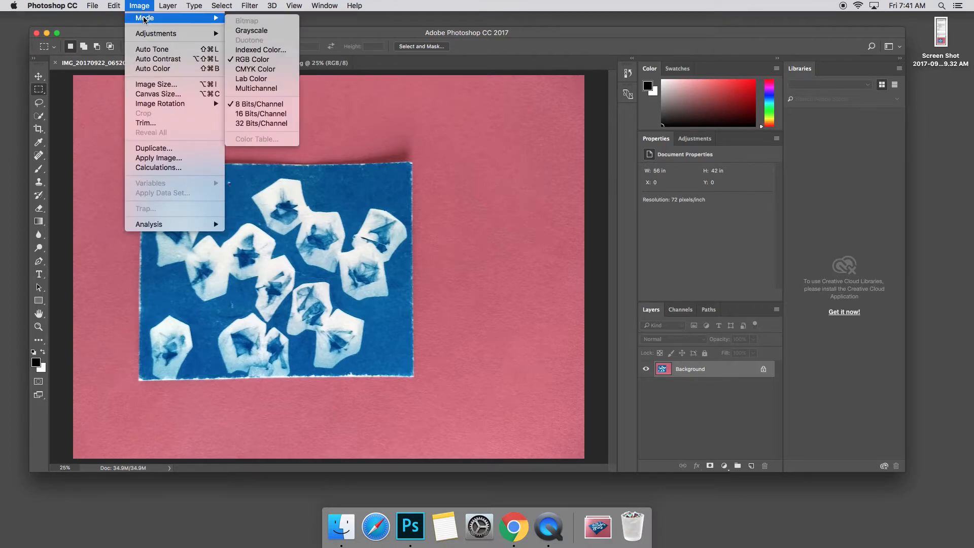
{"action": "mouse_move", "coordinate": [159, 105]}
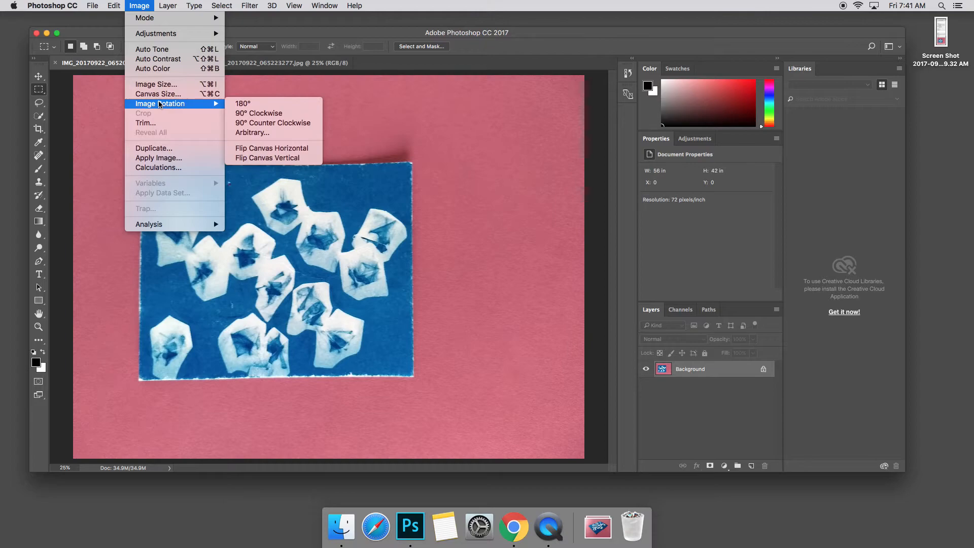
{"action": "left_click", "coordinate": [239, 114]}
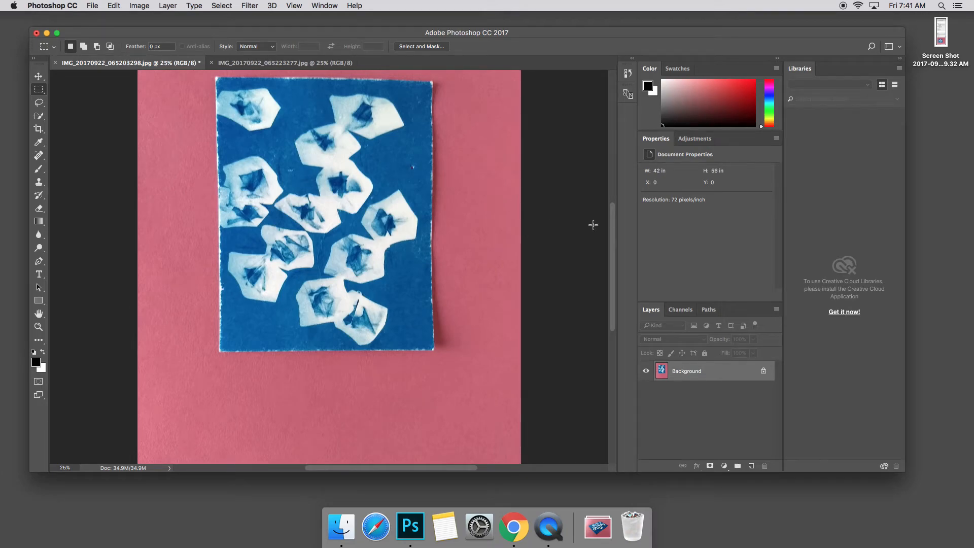
- Switch between the two open image tabs to compare the rotated image with the other photo
{"action": "left_click_drag", "start_coordinate": [612, 229], "coordinate": [600, 210]}
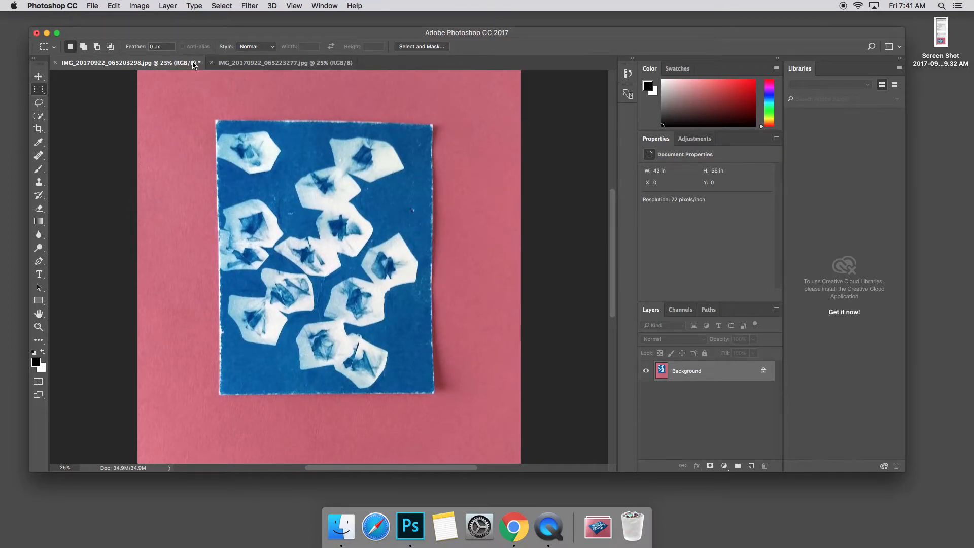
{"action": "left_click", "coordinate": [227, 64]}
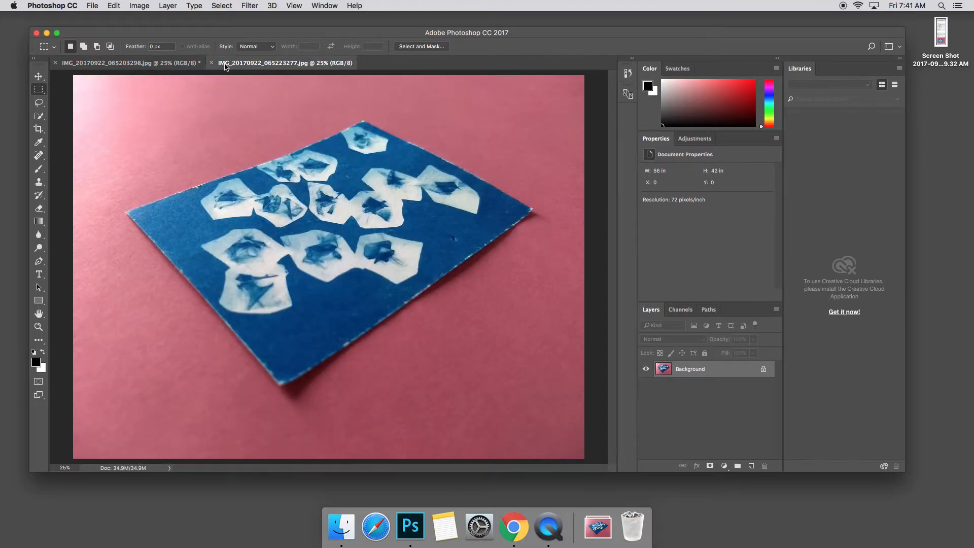
{"action": "left_click", "coordinate": [166, 66]}
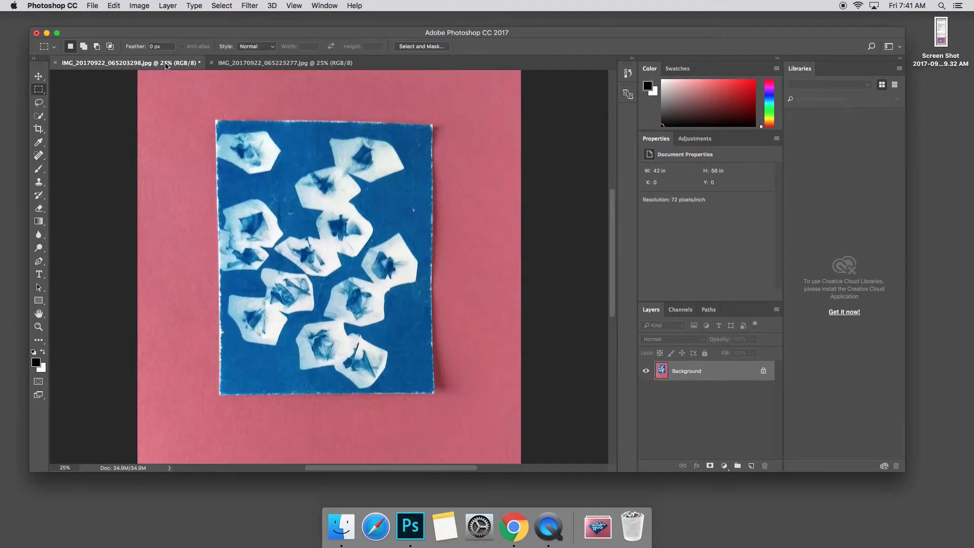
{"action": "left_click", "coordinate": [229, 67]}
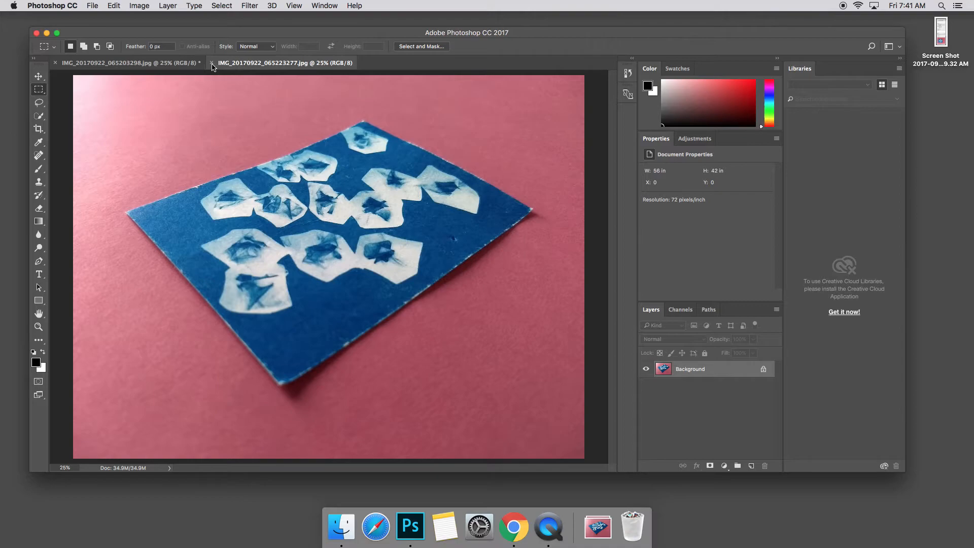
- Add the text "Birds-Eye Cyanotype" at 120 pt below the print in the rotated image
{"action": "left_click", "coordinate": [179, 66]}
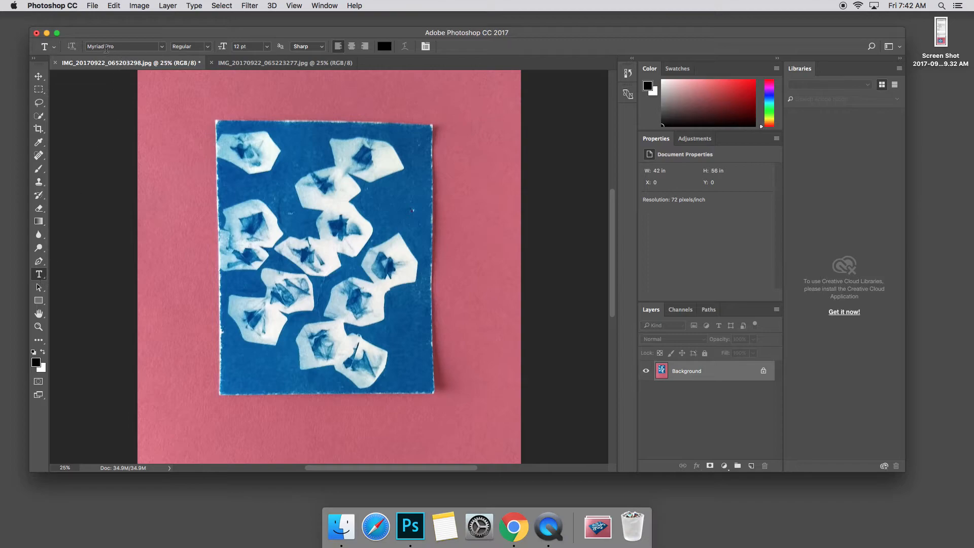
{"action": "left_click", "coordinate": [238, 46]}
{"action": "type", "text": "12"}
{"action": "left_click", "coordinate": [229, 415]}
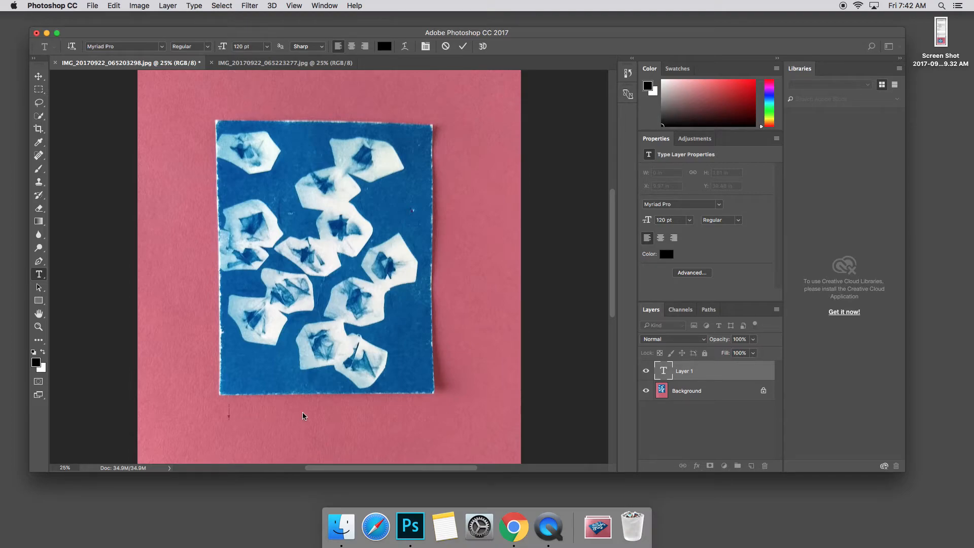
{"action": "type", "text": "Birds Eye Cyanotype"}
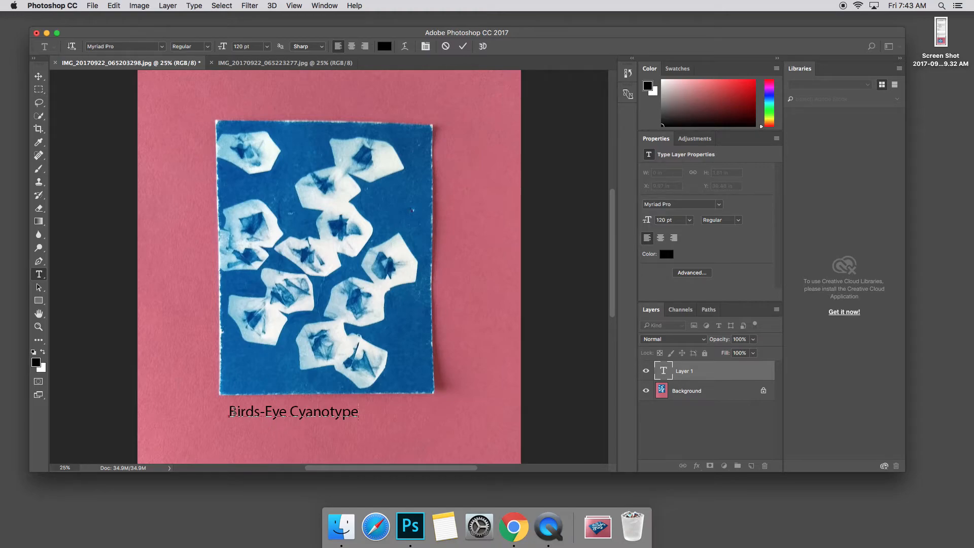
- Change the title's font to Avenir Heavy Oblique
{"action": "left_click_drag", "start_coordinate": [231, 412], "coordinate": [357, 412]}
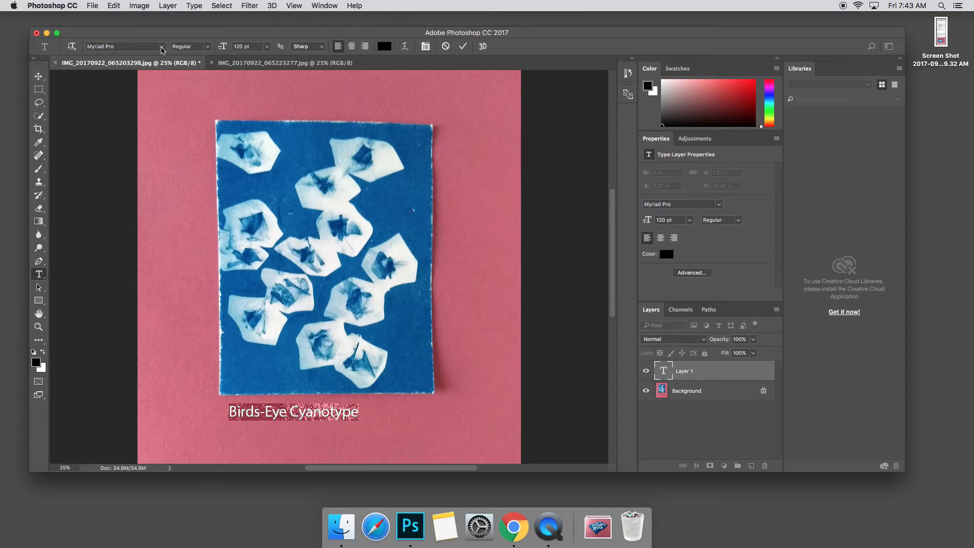
{"action": "left_click", "coordinate": [162, 47]}
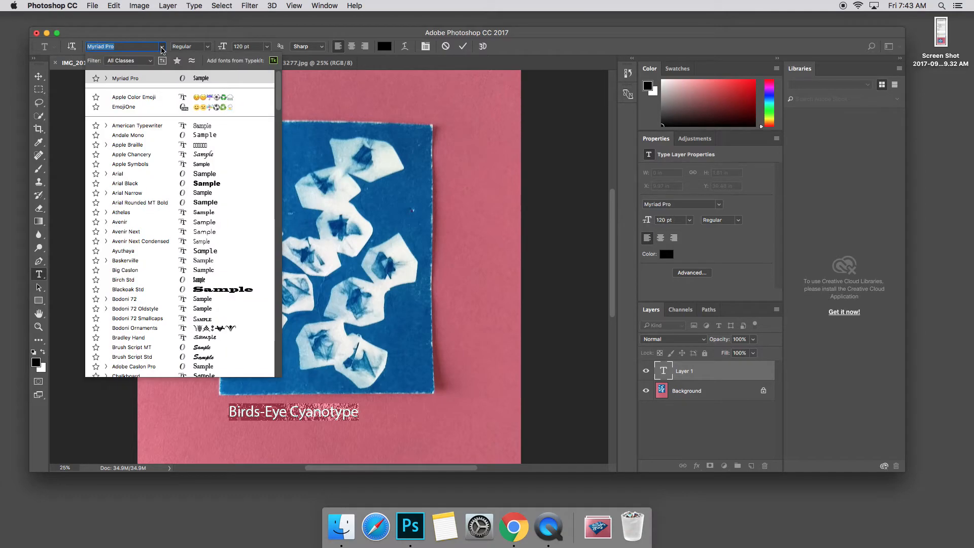
{"action": "left_click", "coordinate": [123, 174]}
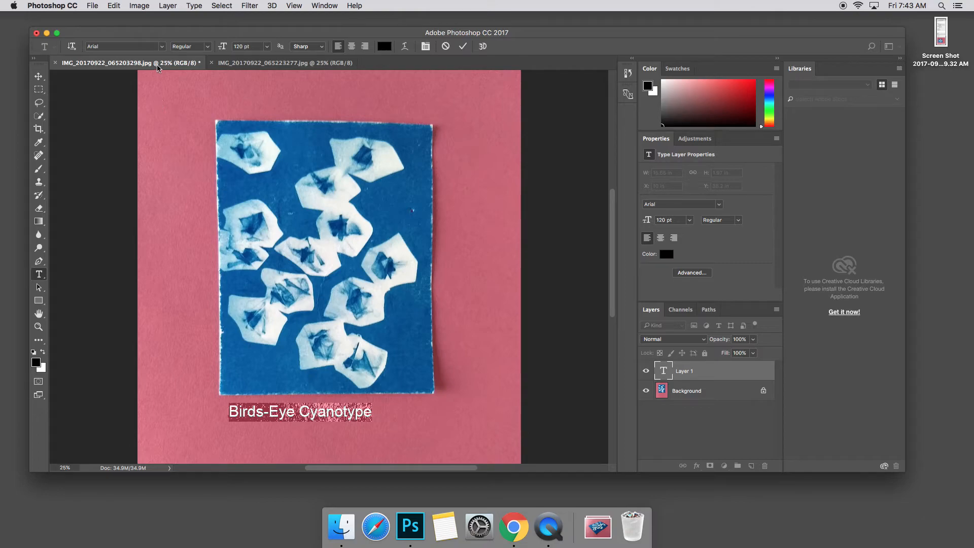
{"action": "left_click", "coordinate": [162, 46]}
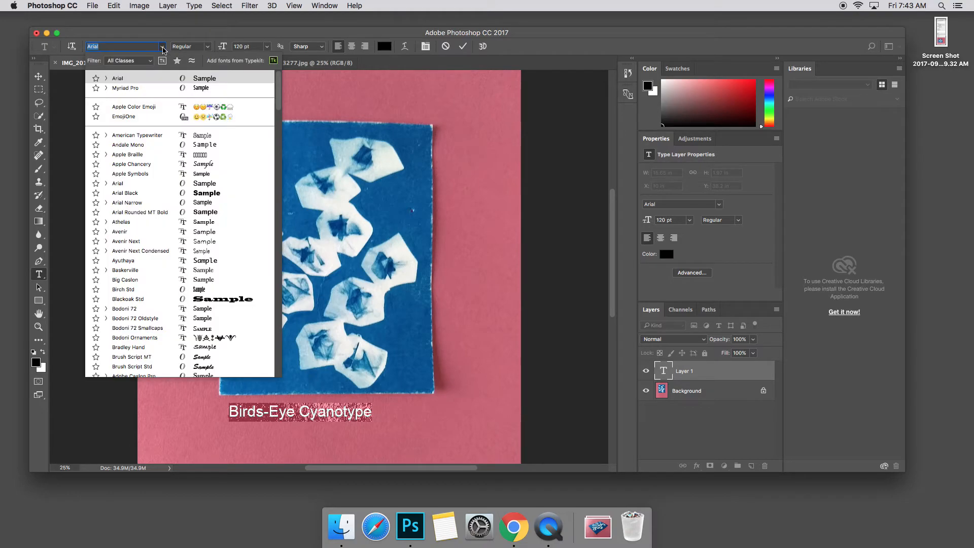
{"action": "left_click", "coordinate": [128, 232]}
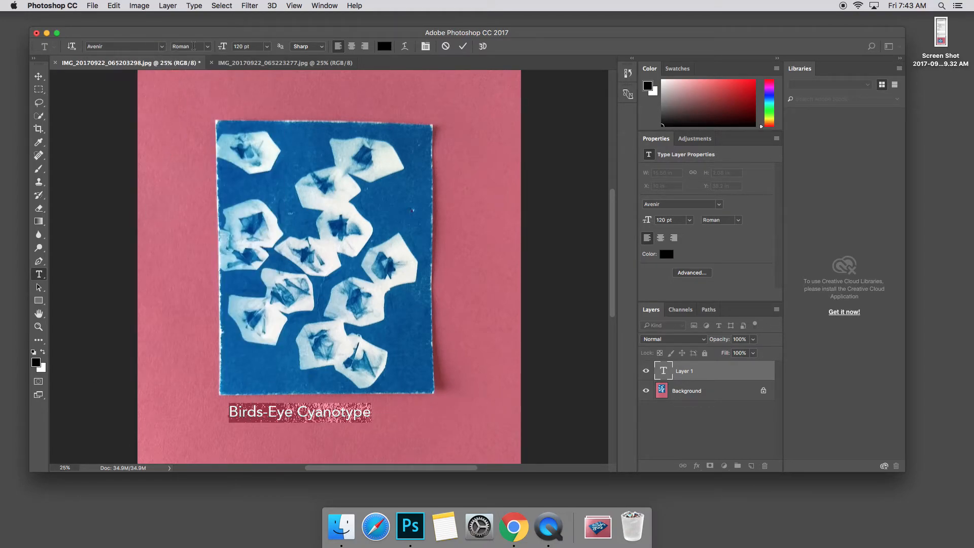
{"action": "left_click", "coordinate": [207, 47]}
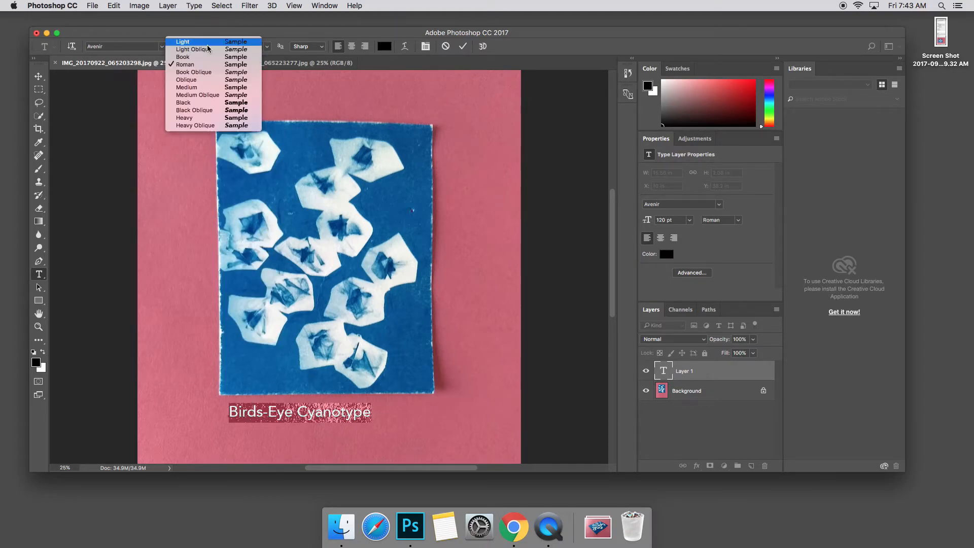
{"action": "left_click", "coordinate": [201, 126]}
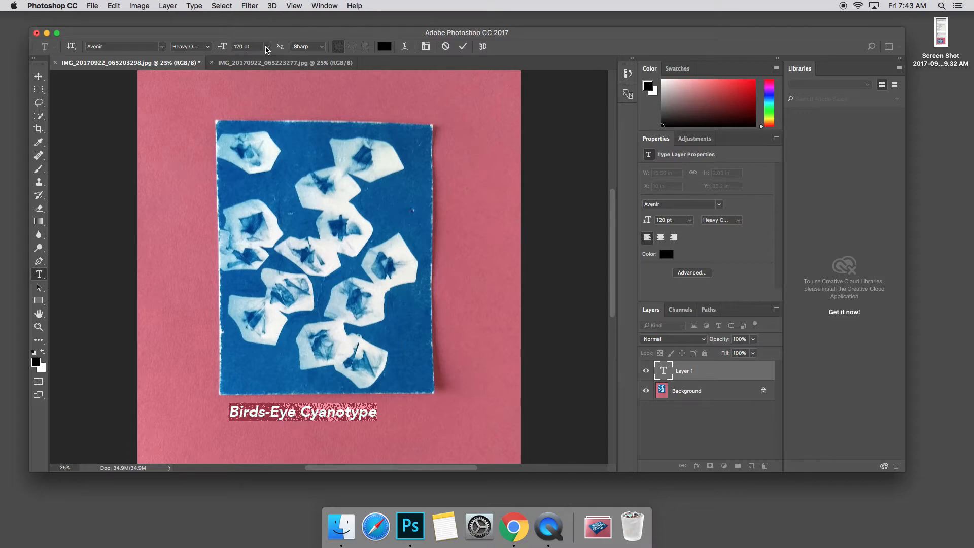
- Set the title's font size to 150 pt
{"action": "left_click", "coordinate": [268, 49]}
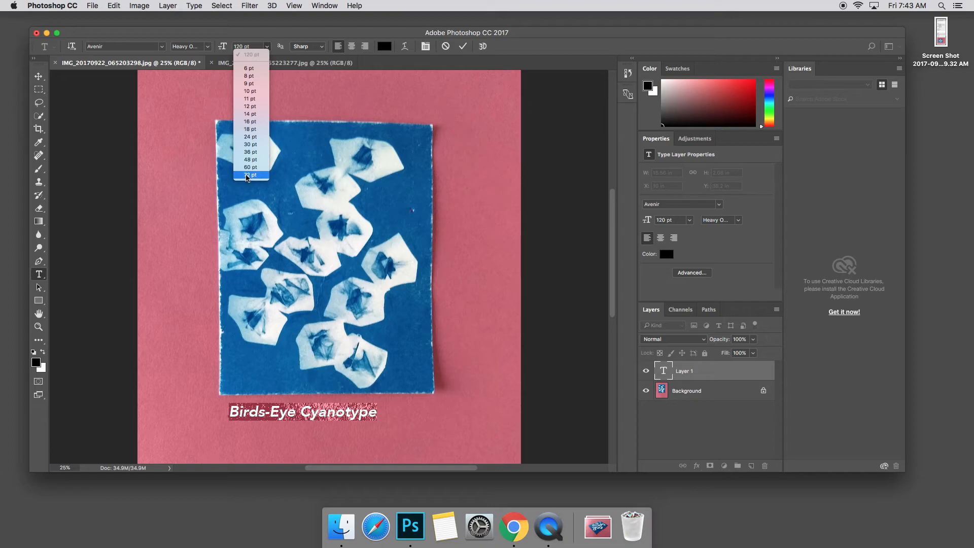
{"action": "left_click", "coordinate": [273, 47]}
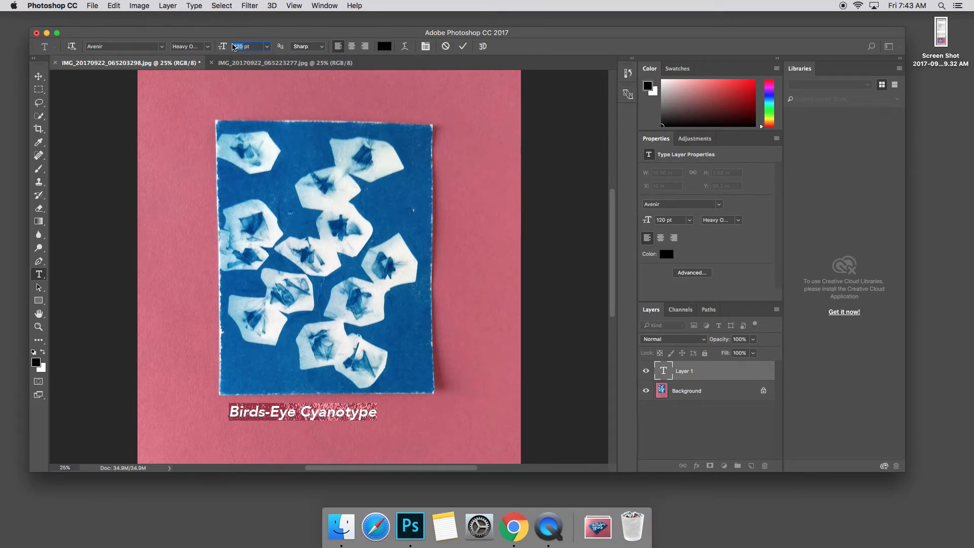
{"action": "type", "text": "150"}
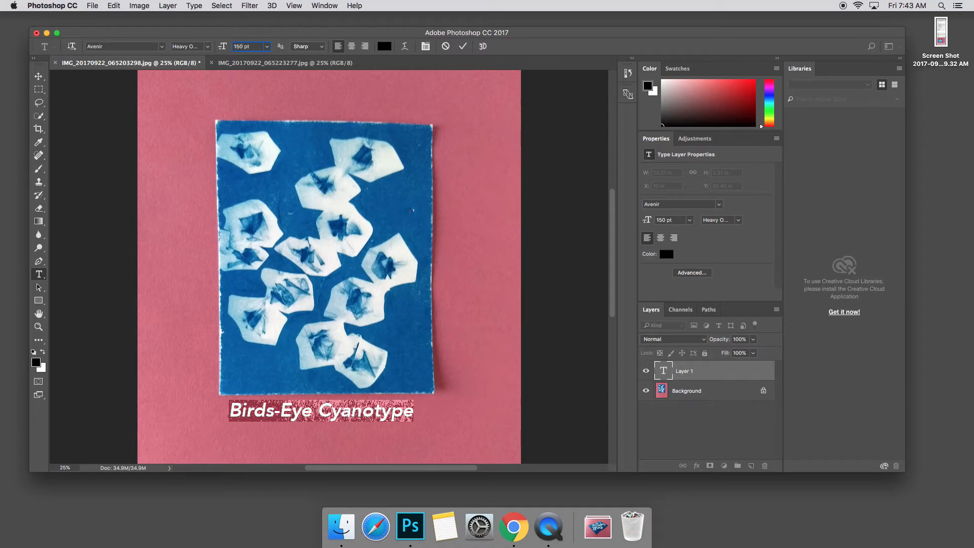
- Move the title so it sits centered under the print
{"action": "left_click", "coordinate": [38, 76]}
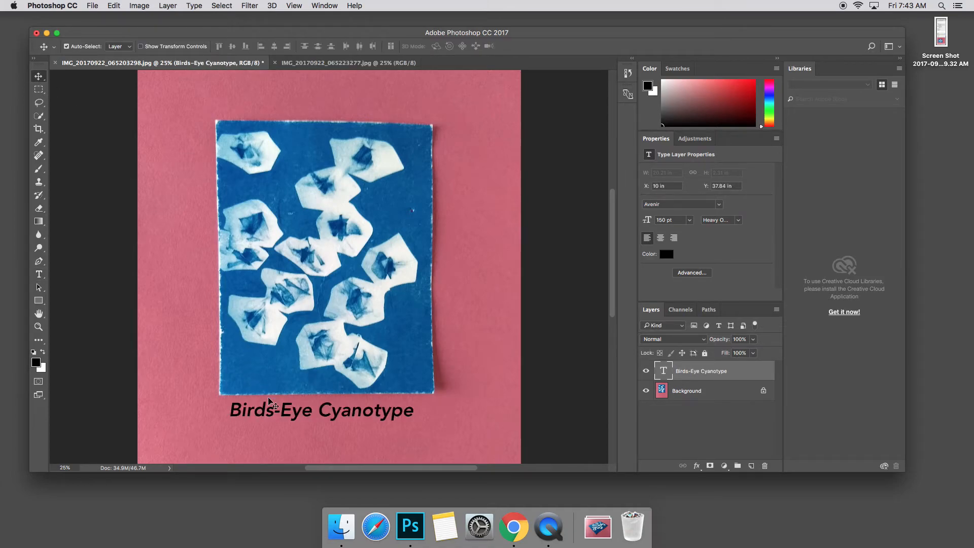
{"action": "left_click_drag", "start_coordinate": [282, 410], "coordinate": [283, 410]}
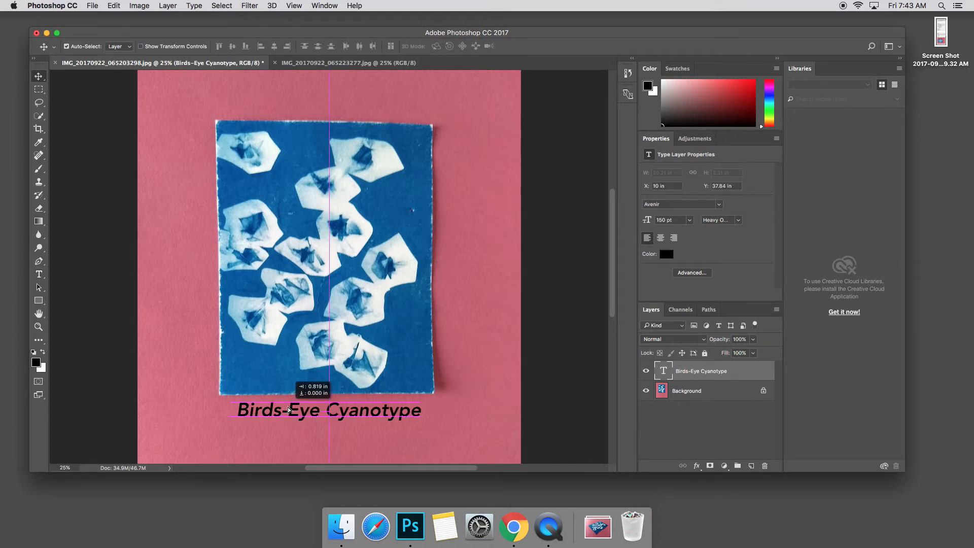
{"action": "left_click_drag", "start_coordinate": [288, 410], "coordinate": [288, 410]}
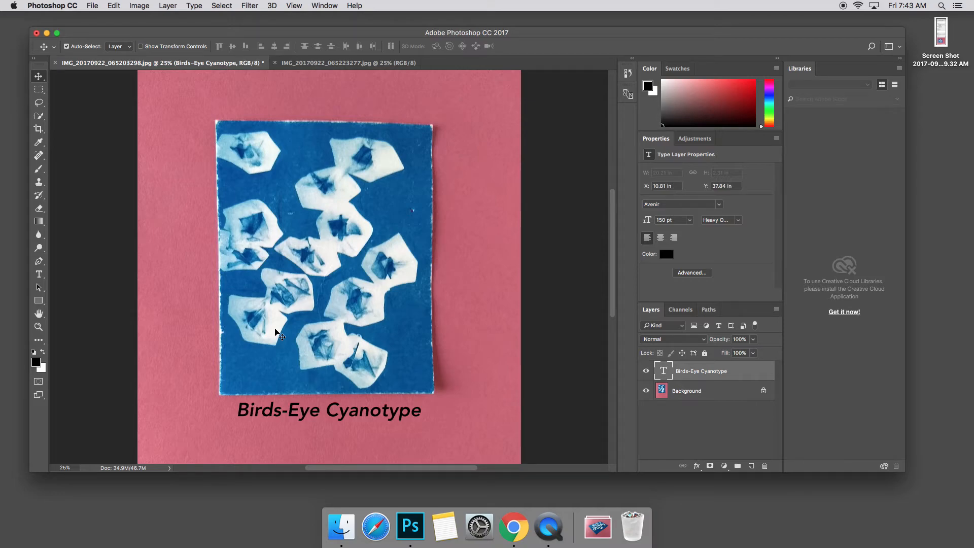
- Change the title's text color to white
{"action": "left_click", "coordinate": [39, 275]}
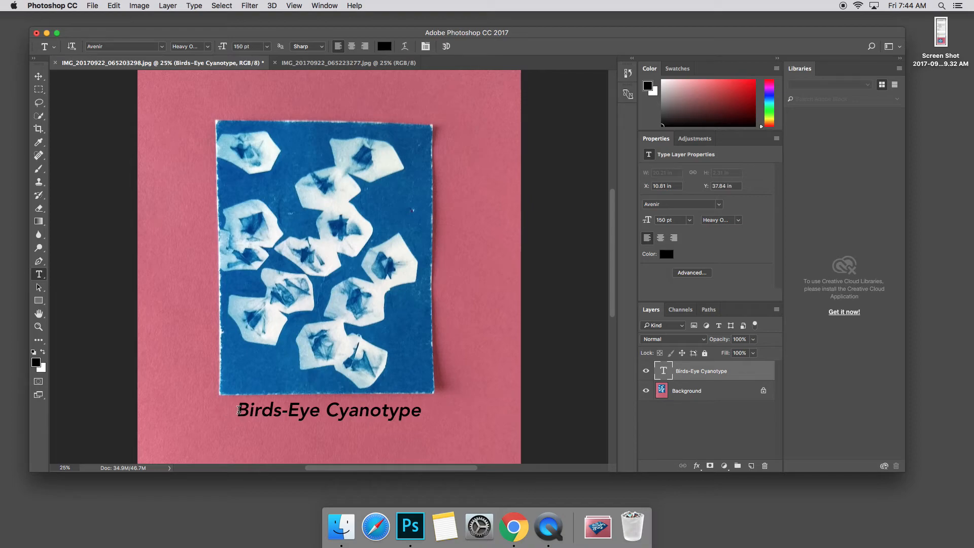
{"action": "left_click_drag", "start_coordinate": [240, 410], "coordinate": [417, 412]}
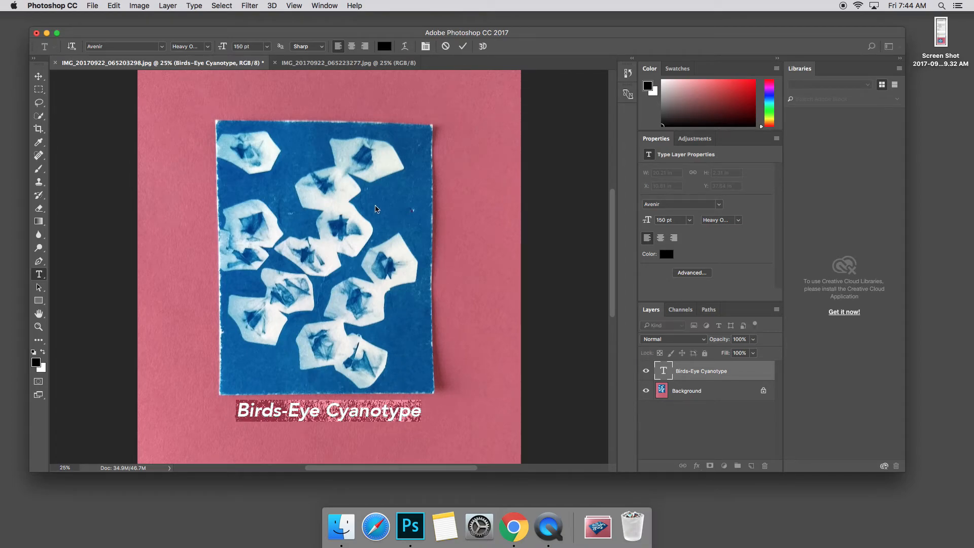
{"action": "left_click", "coordinate": [384, 46]}
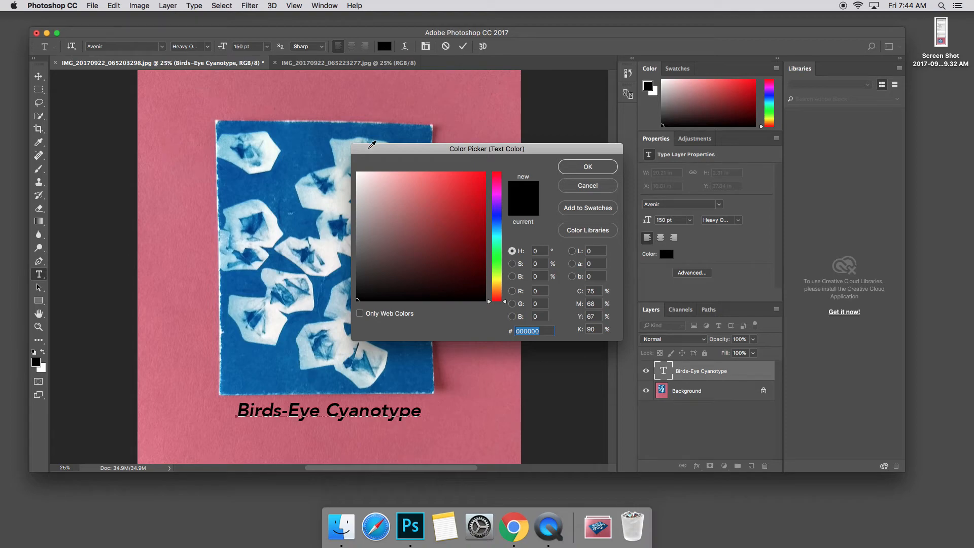
{"action": "left_click", "coordinate": [359, 174]}
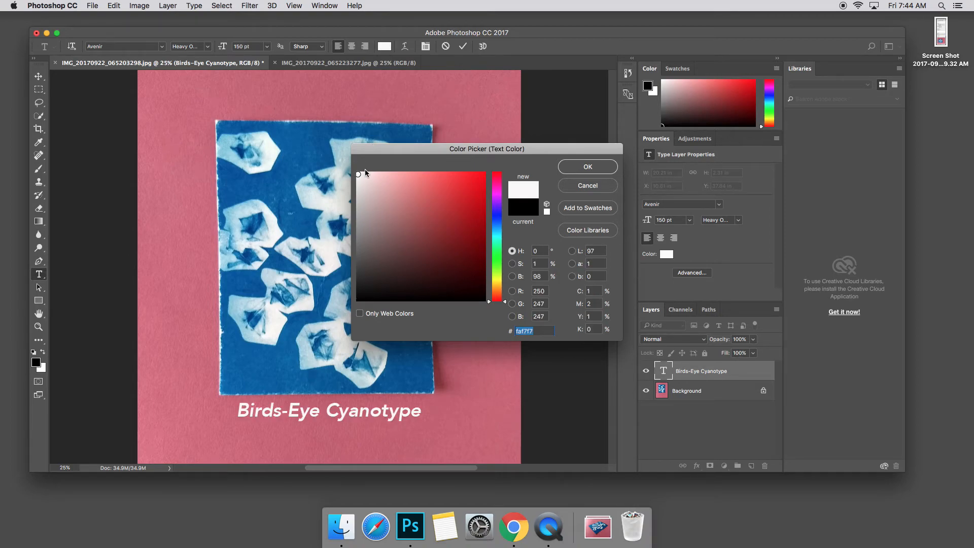
{"action": "left_click", "coordinate": [566, 171]}
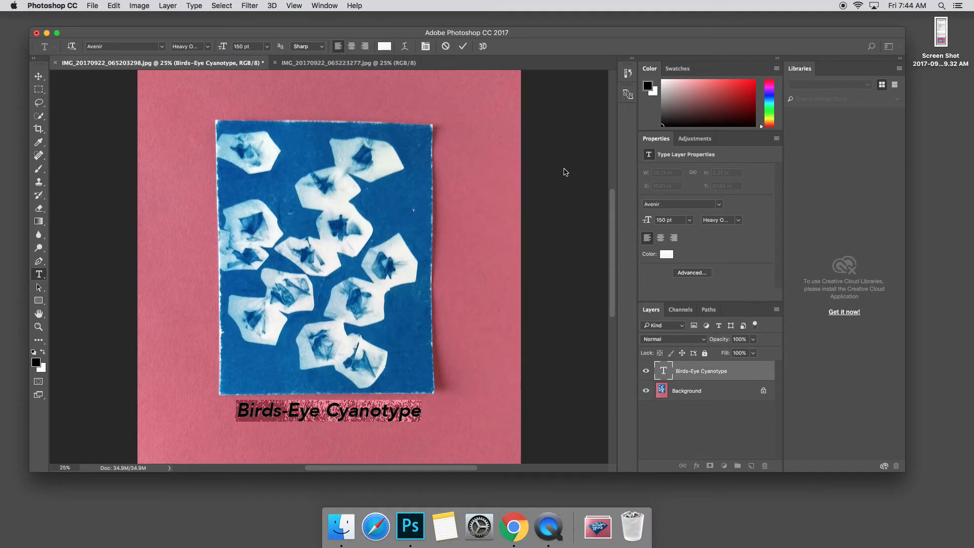
- Save a JPEG copy named BirdseyeCyanotype.jpg to the Desktop with quality 10
{"action": "left_click", "coordinate": [39, 78]}
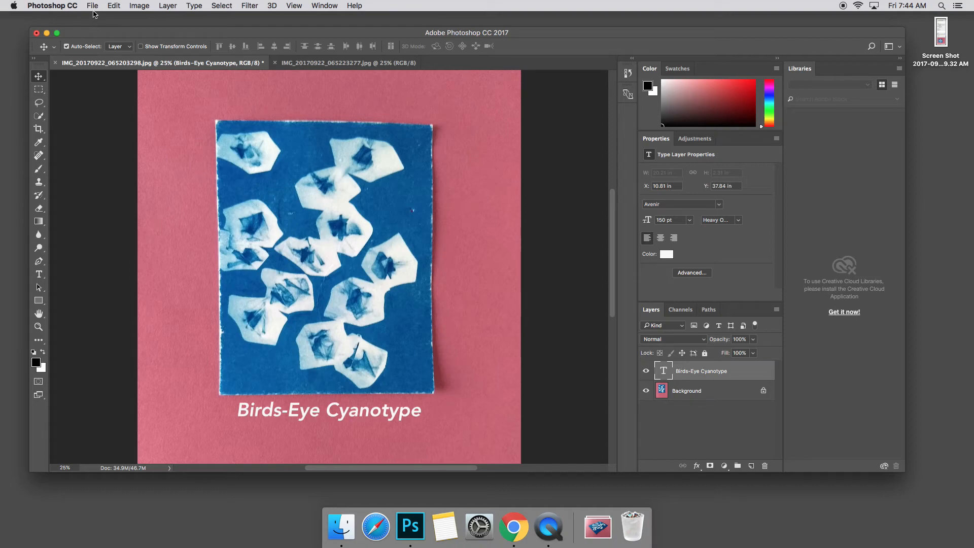
{"action": "left_click", "coordinate": [92, 5]}
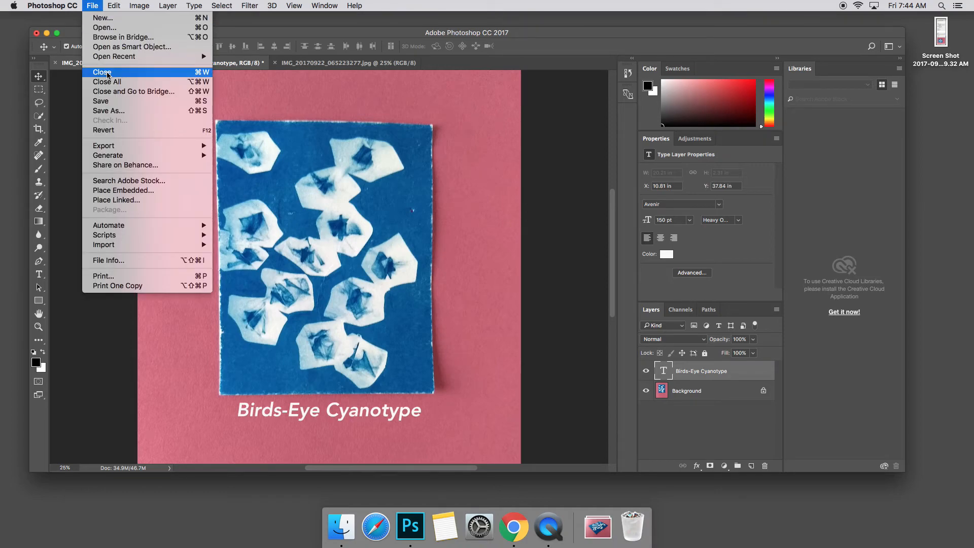
{"action": "left_click", "coordinate": [115, 111]}
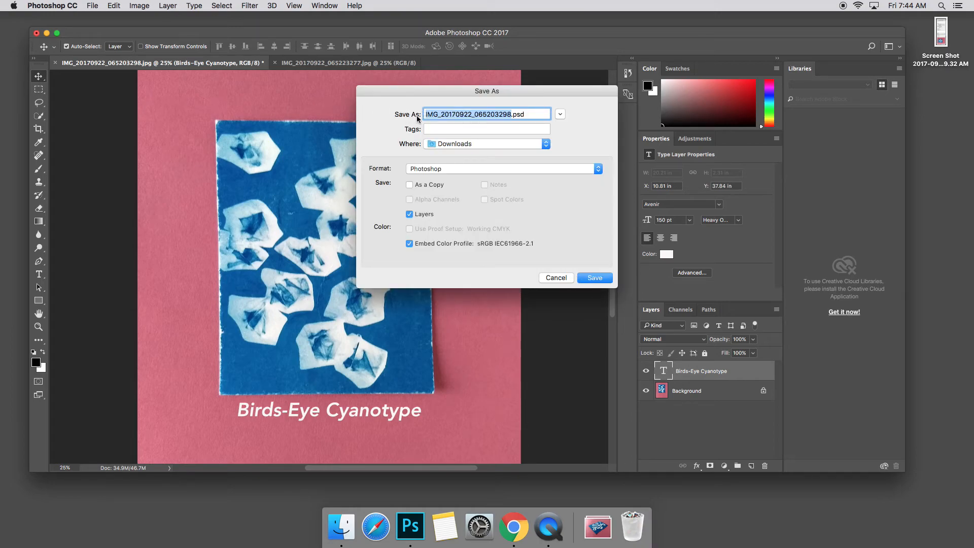
{"action": "type", "text": "Birdseye"}
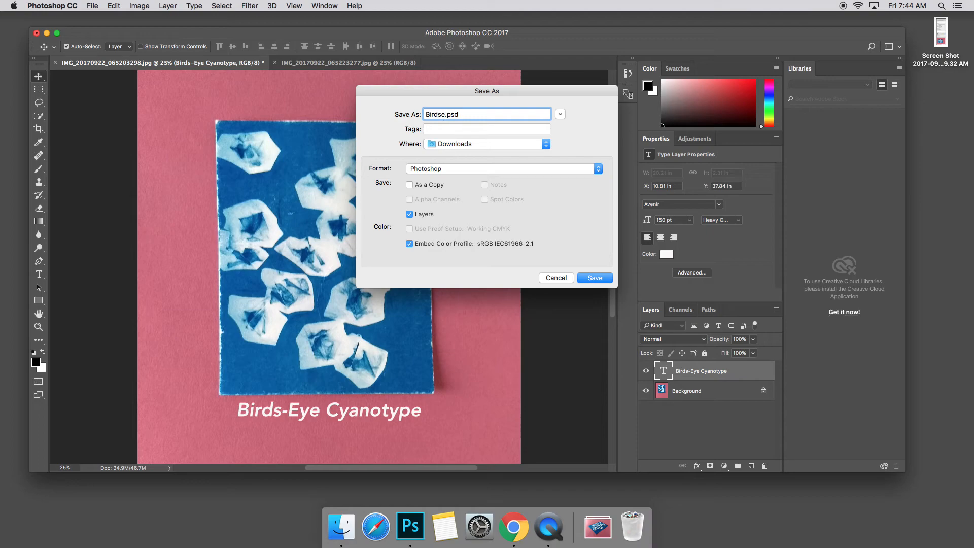
{"action": "type", "text": "Cyanotype"}
{"action": "left_click", "coordinate": [419, 172]}
{"action": "left_click", "coordinate": [425, 228]}
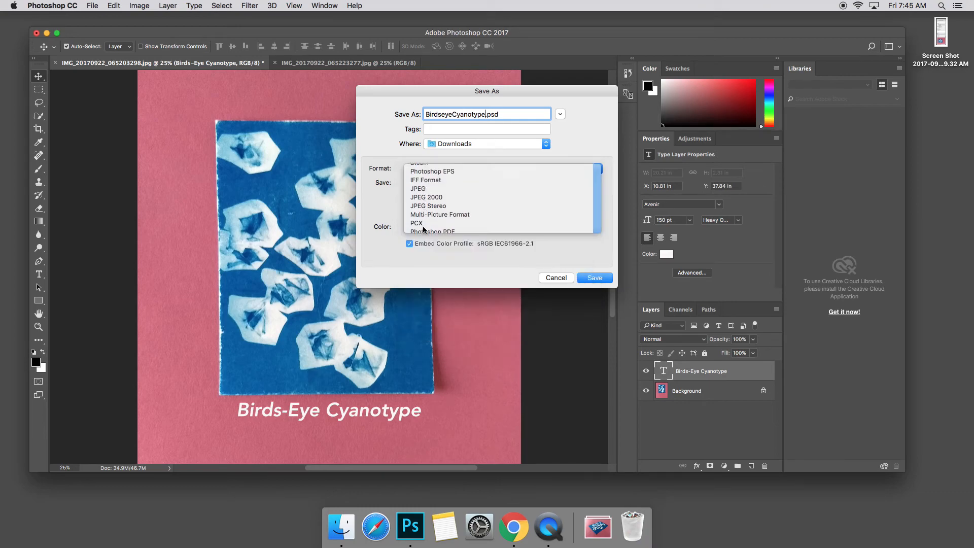
{"action": "left_click", "coordinate": [433, 146]}
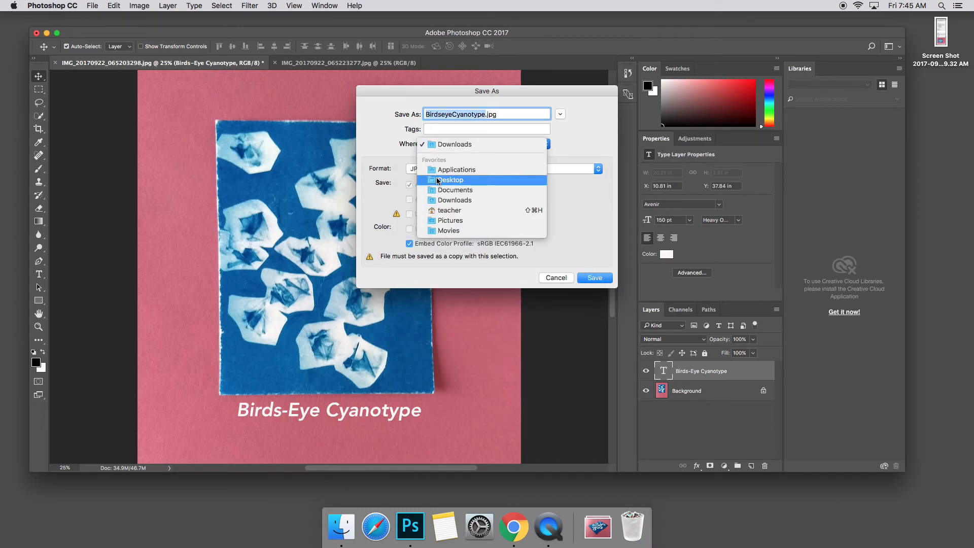
{"action": "left_click", "coordinate": [438, 176]}
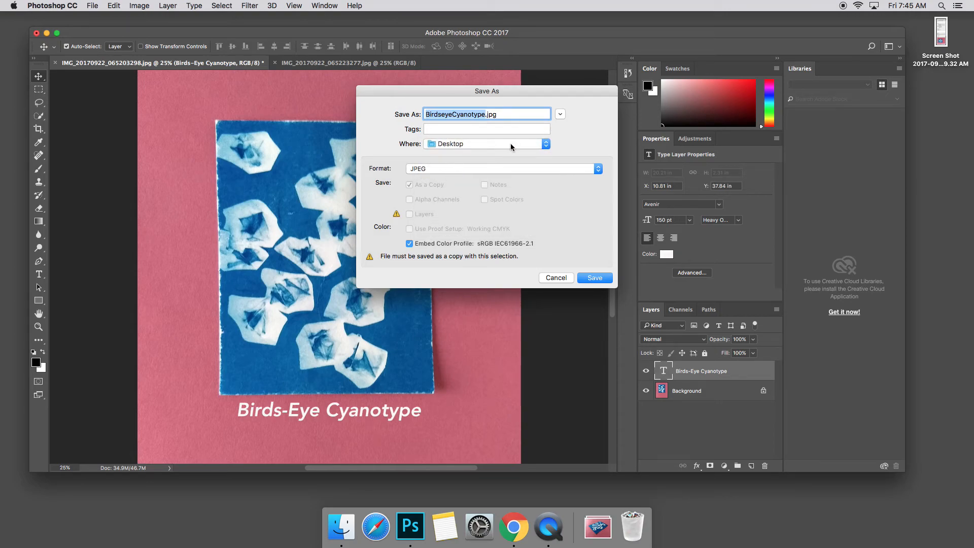
{"action": "left_click", "coordinate": [531, 115]}
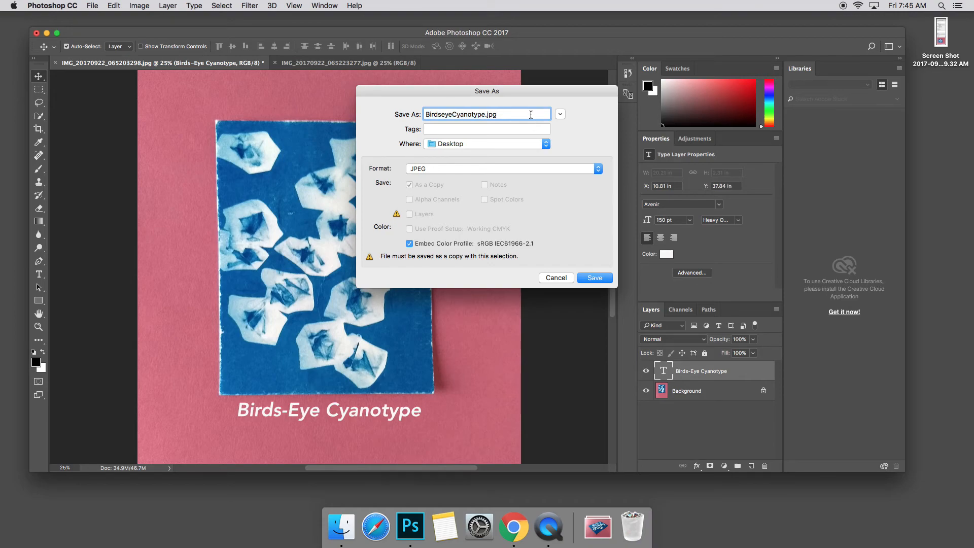
{"action": "left_click_drag", "start_coordinate": [573, 95], "coordinate": [571, 96]}
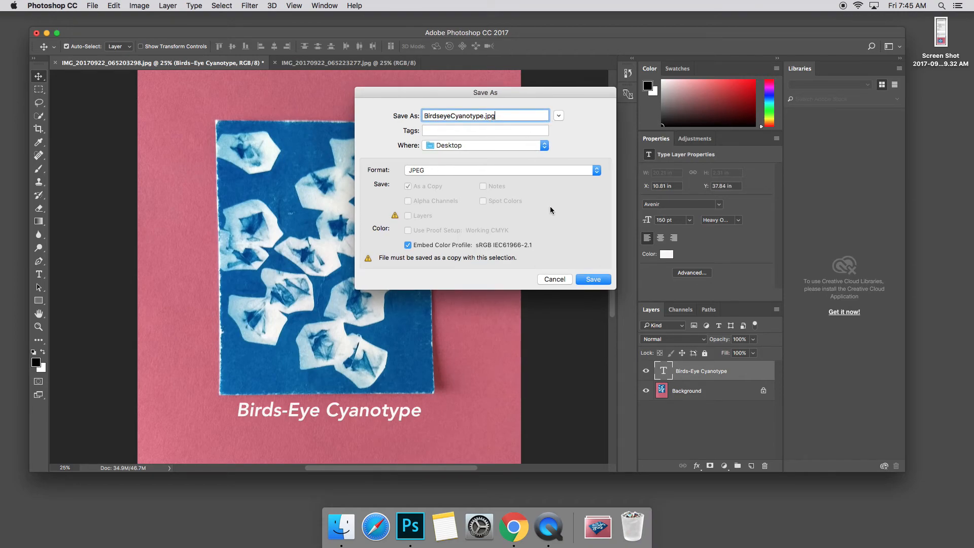
{"action": "left_click", "coordinate": [594, 279]}
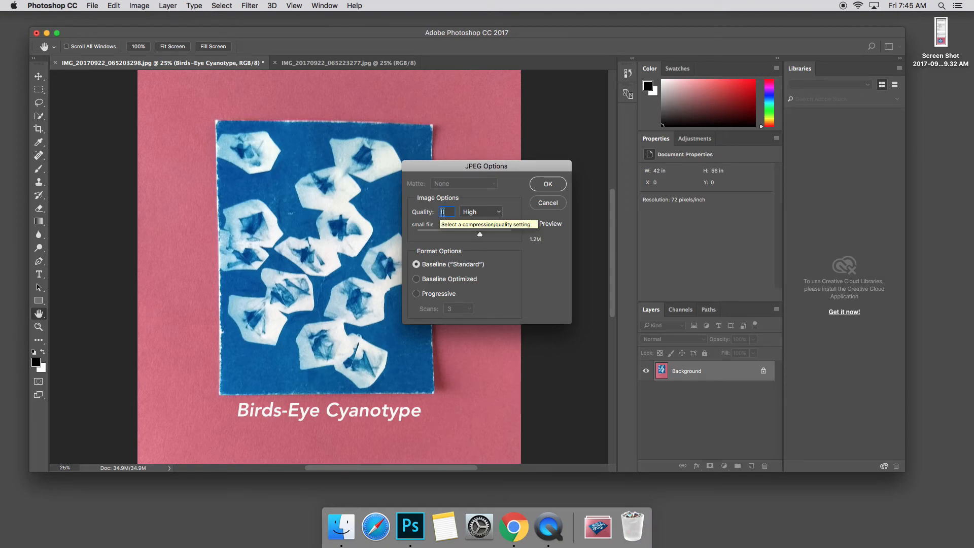
{"action": "type", "text": "10"}
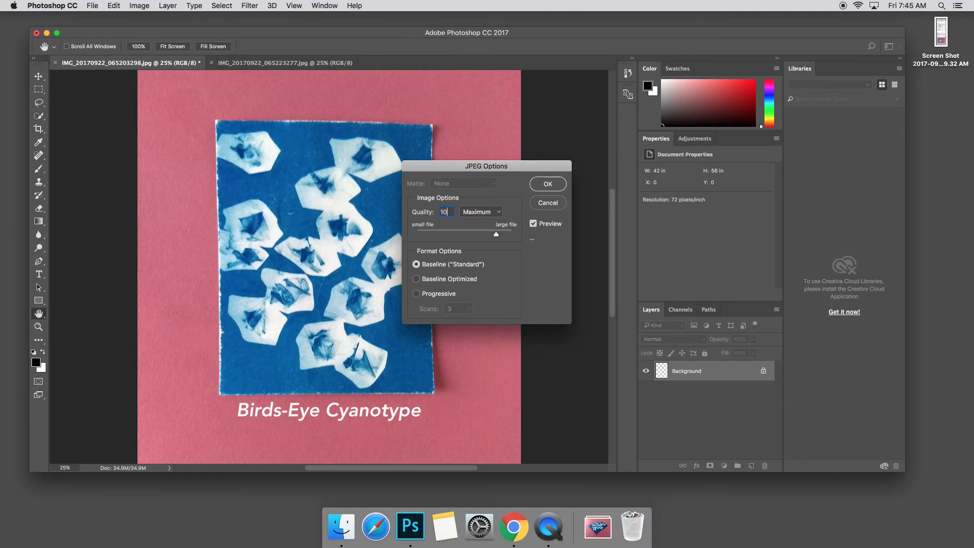
{"action": "left_click", "coordinate": [541, 188]}
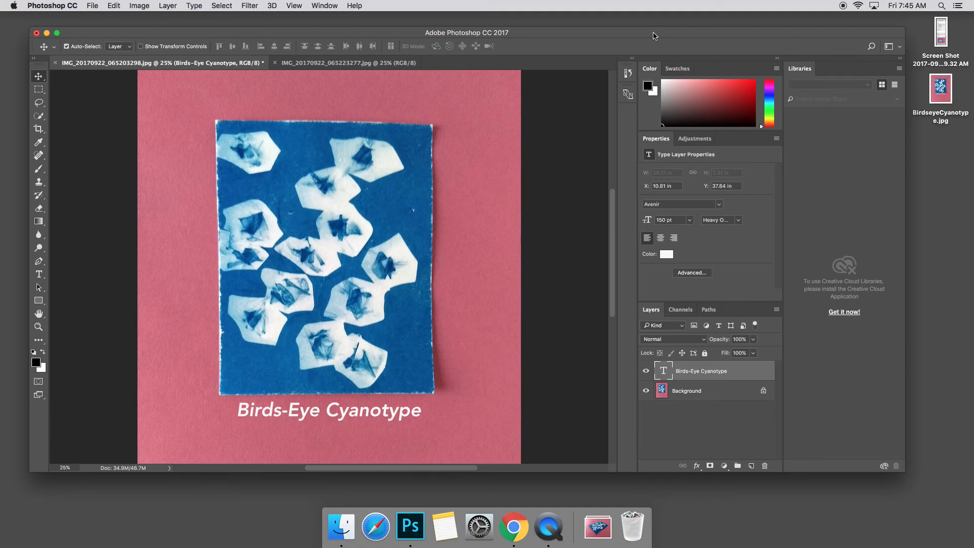
- Switch to the second photo and add the white title Back-Lit Cyanotype, placed under the print
{"action": "left_click", "coordinate": [294, 66]}
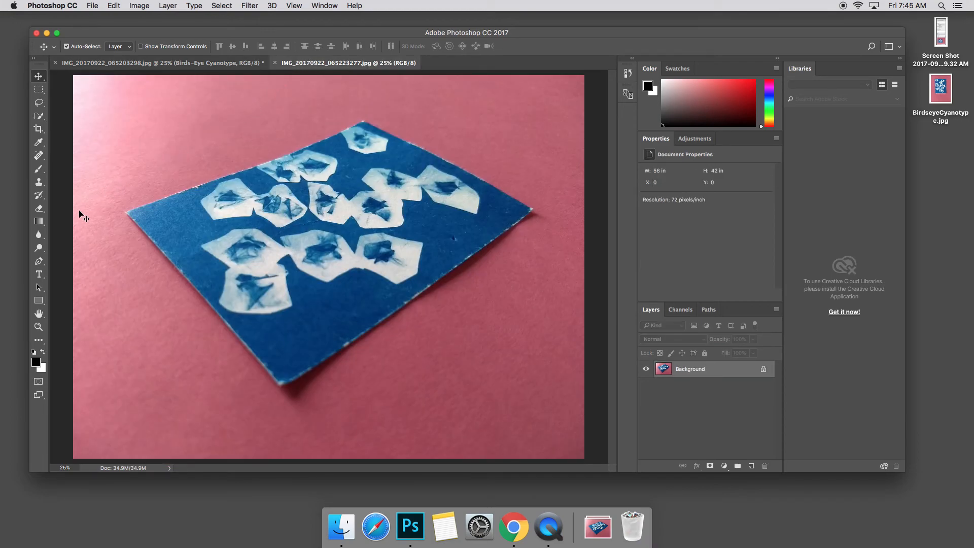
{"action": "left_click", "coordinate": [39, 274]}
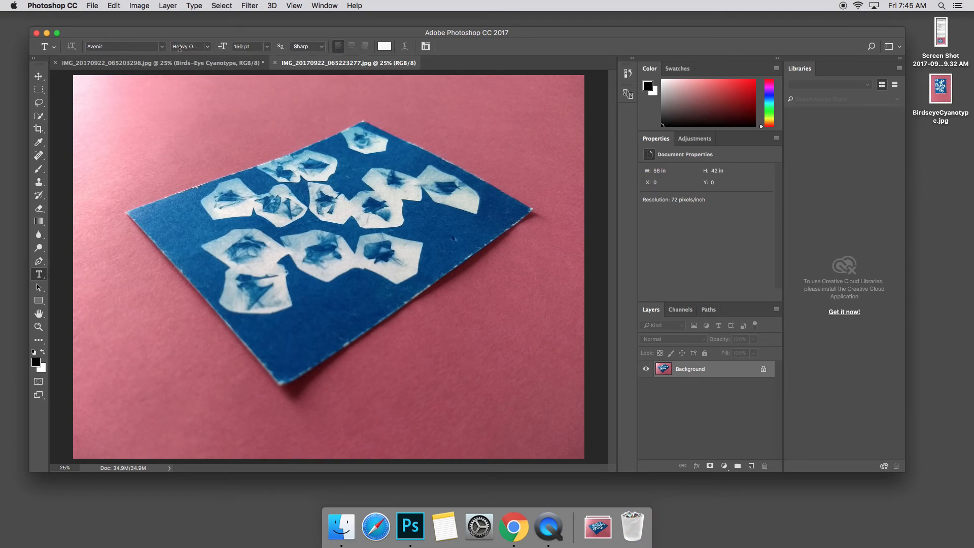
{"action": "left_click", "coordinate": [152, 414]}
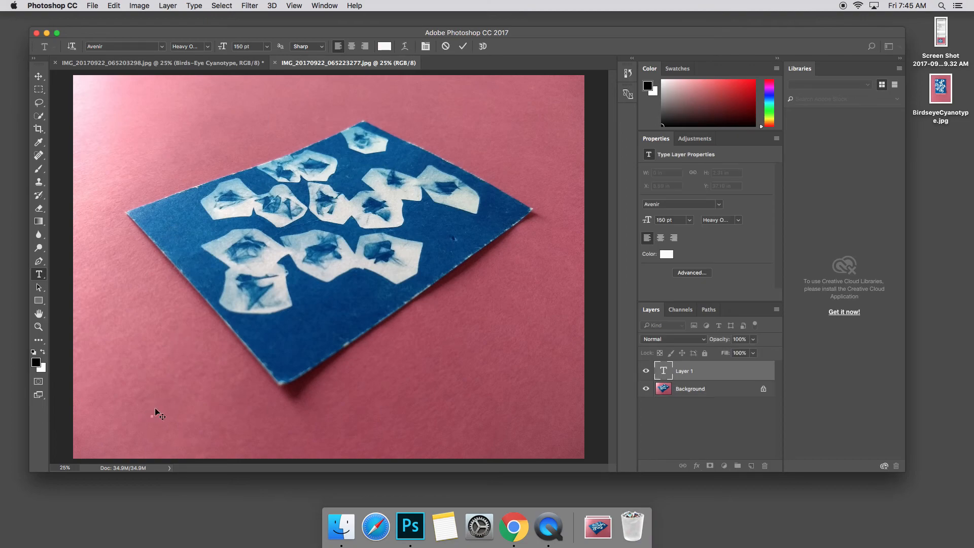
{"action": "type", "text": "Back-Lit Cyanotype"}
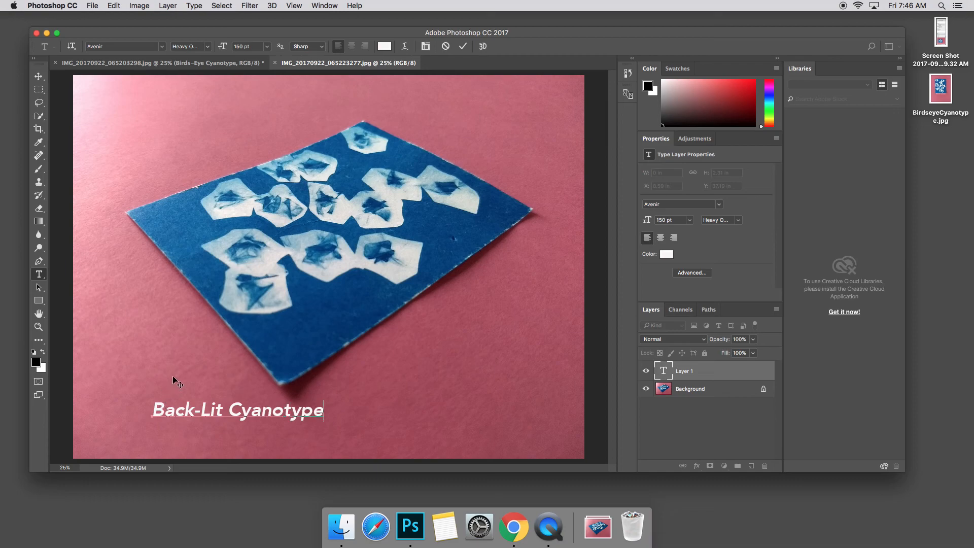
{"action": "left_click_drag", "start_coordinate": [233, 435], "coordinate": [298, 437]}
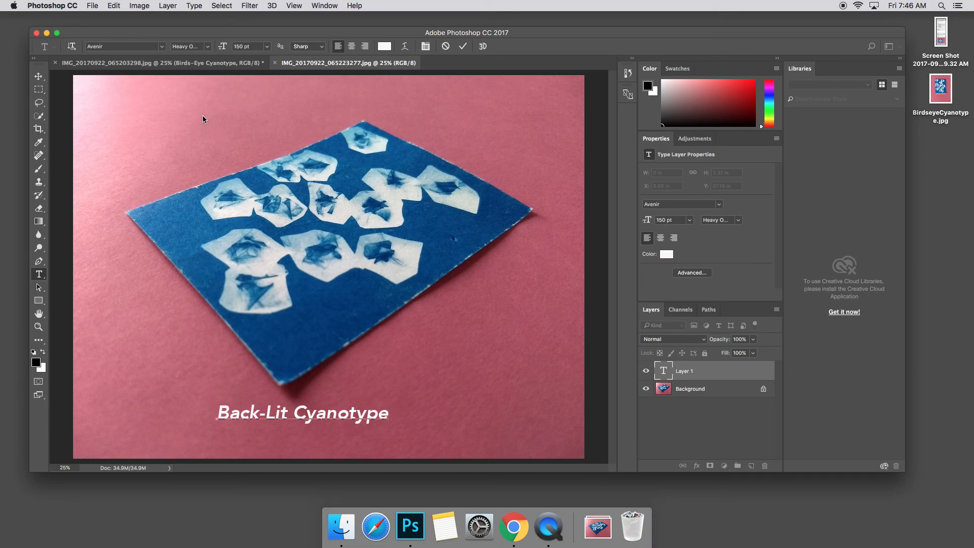
- Save a JPEG copy named BackLitCyanotype.jpg to the Desktop with quality 10
{"action": "left_click", "coordinate": [93, 7]}
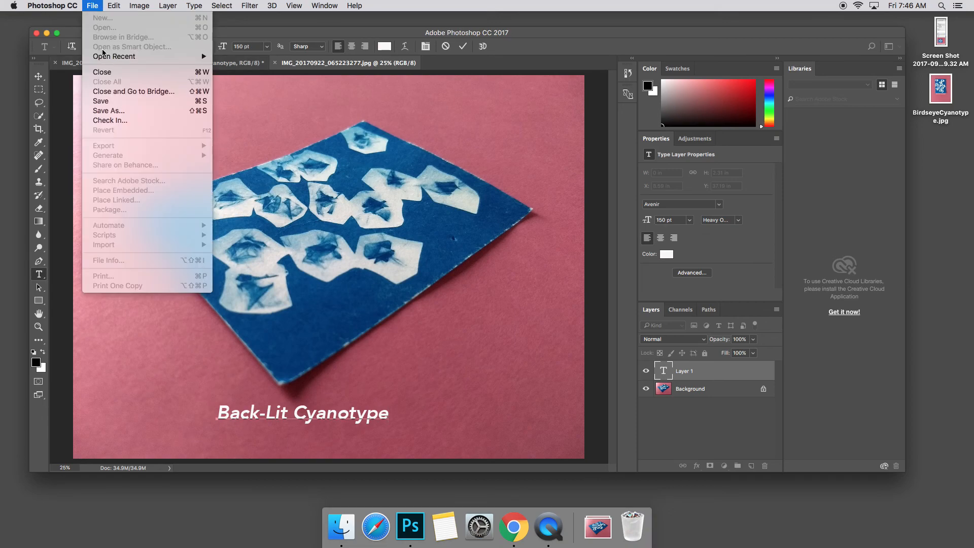
{"action": "left_click", "coordinate": [114, 111]}
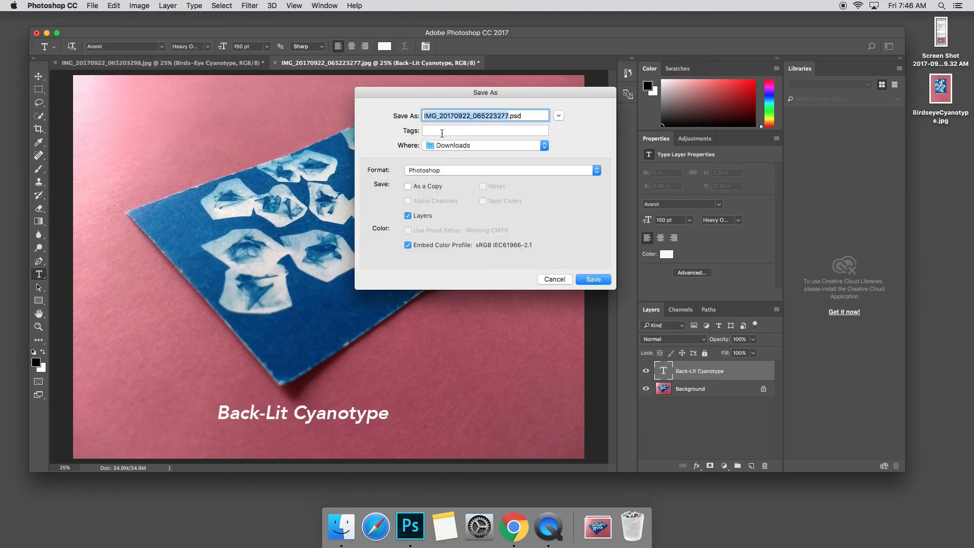
{"action": "type", "text": "BackLitCyanotype"}
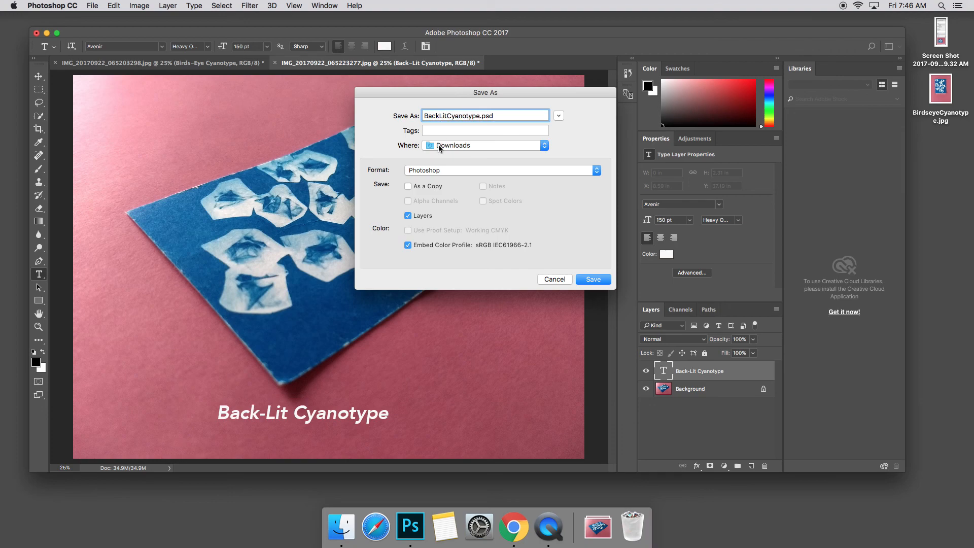
{"action": "left_click", "coordinate": [412, 172]}
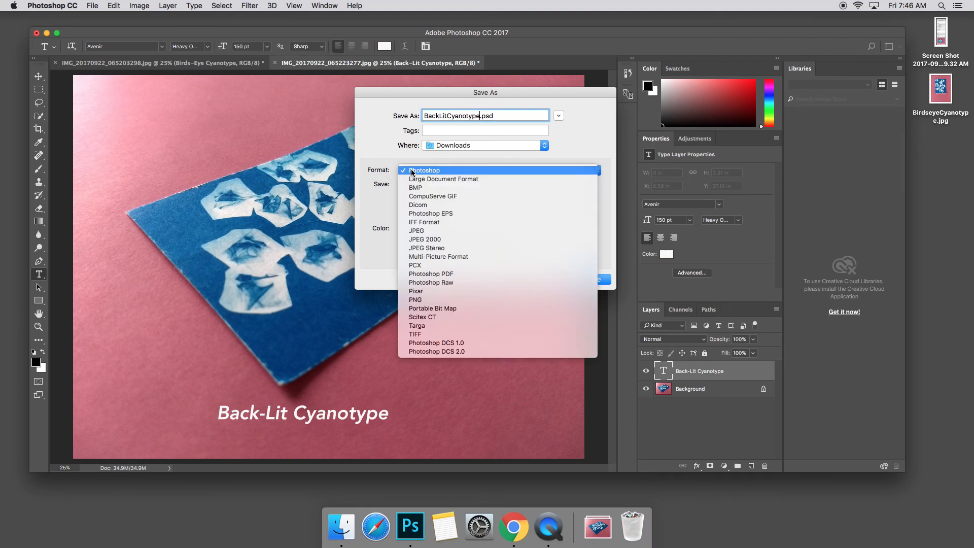
{"action": "left_click", "coordinate": [419, 229]}
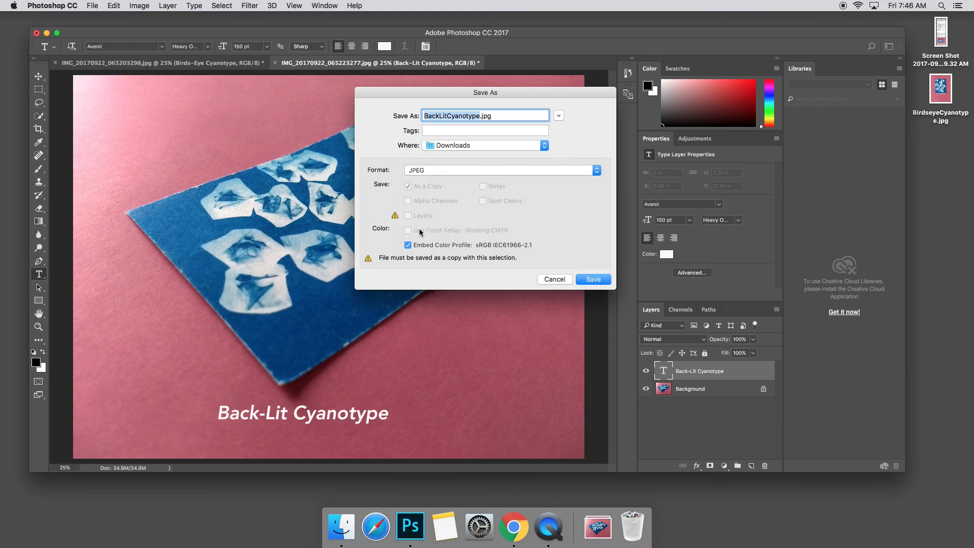
{"action": "left_click", "coordinate": [431, 146]}
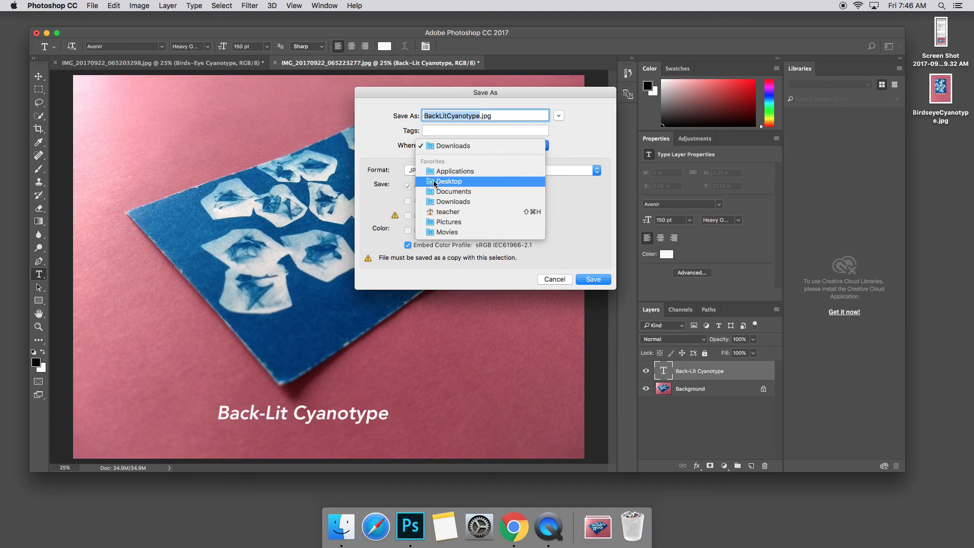
{"action": "left_click", "coordinate": [435, 182]}
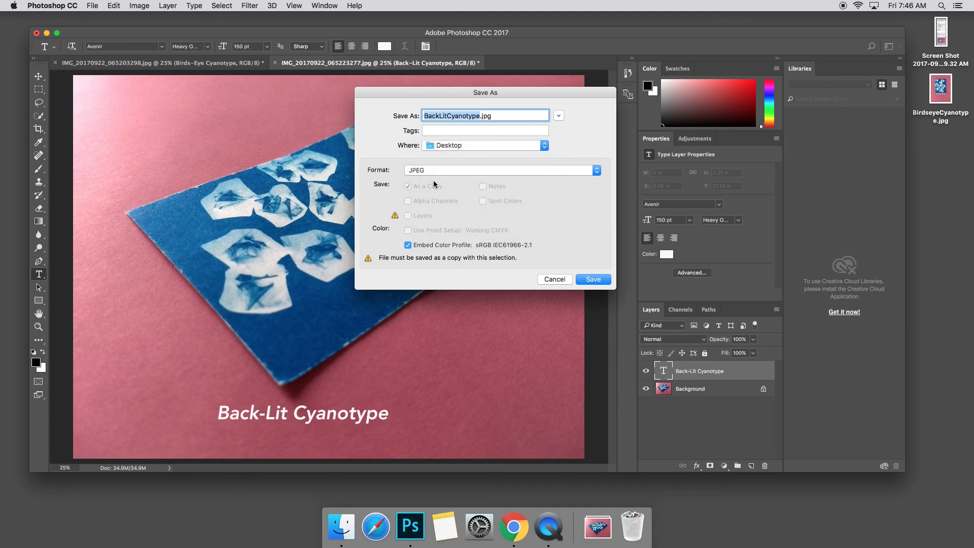
{"action": "left_click", "coordinate": [584, 279]}
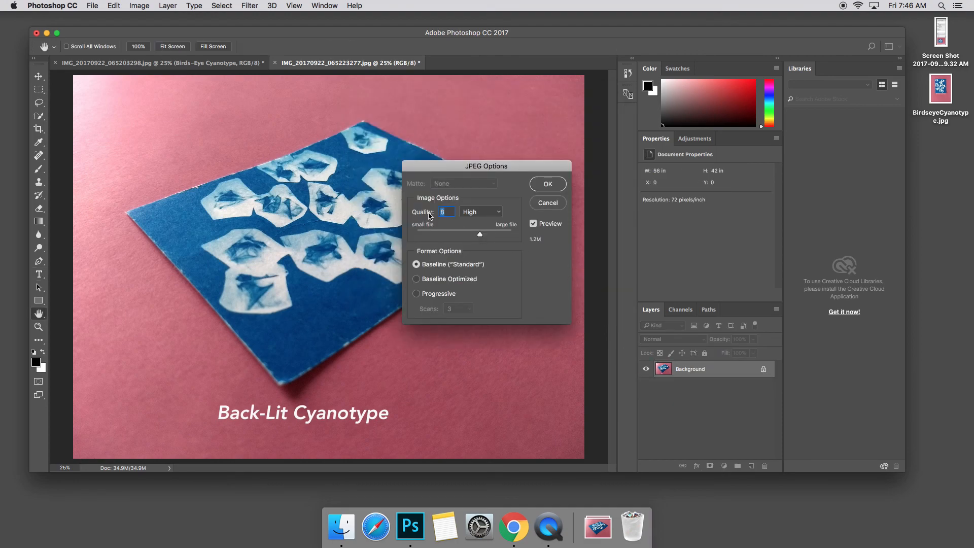
{"action": "type", "text": "10"}
{"action": "left_click", "coordinate": [541, 186]}
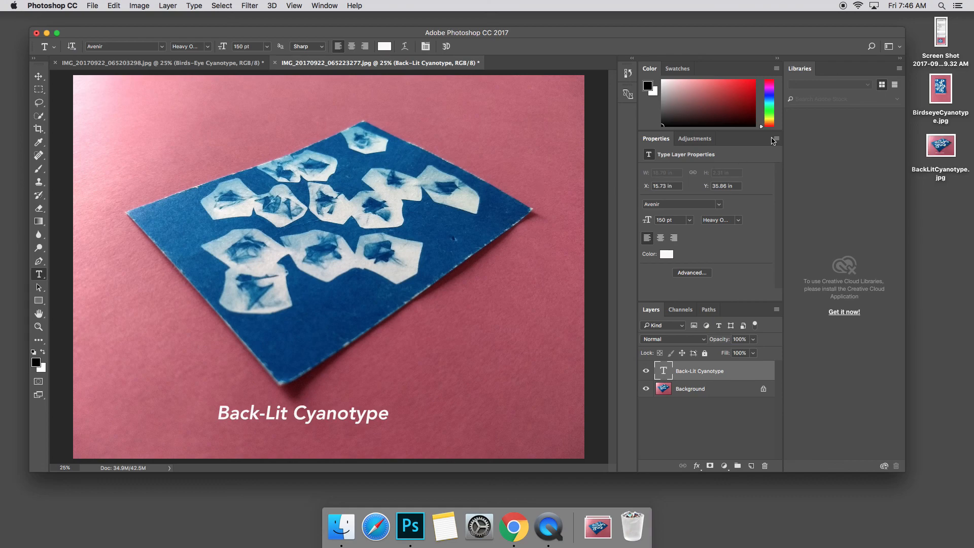
{"action": "left_click_drag", "start_coordinate": [923, 33], "coordinate": [947, 181]}
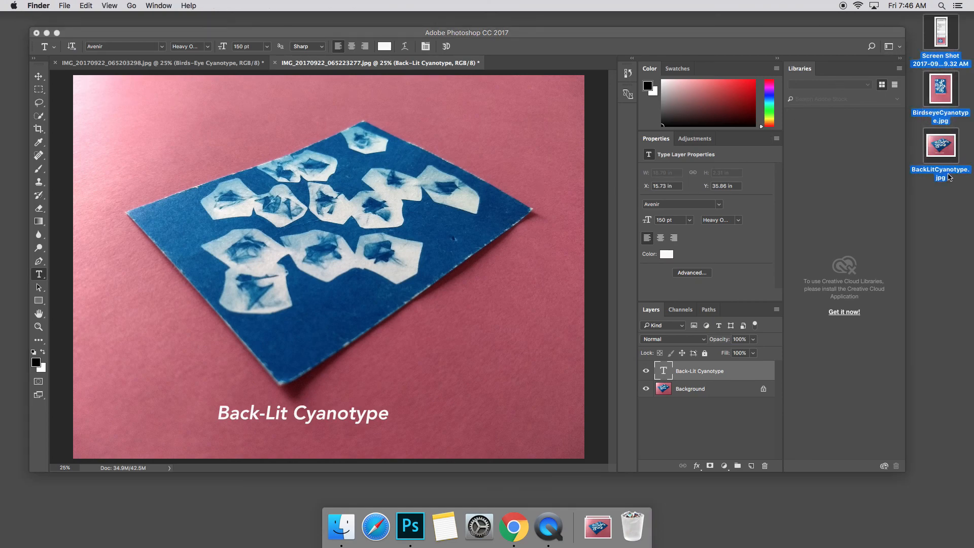